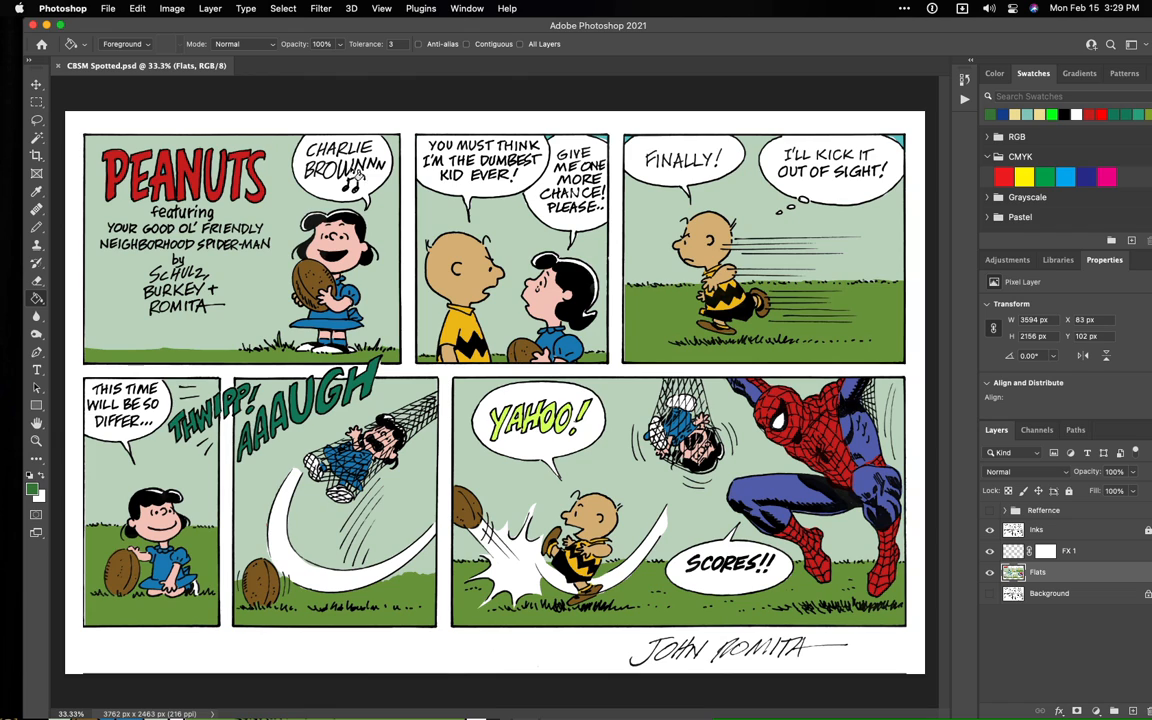
# - Select the flat skin area of Charlie Brown's head in the second comic panel with the Magic Wand
pyautogui.click(37, 137)
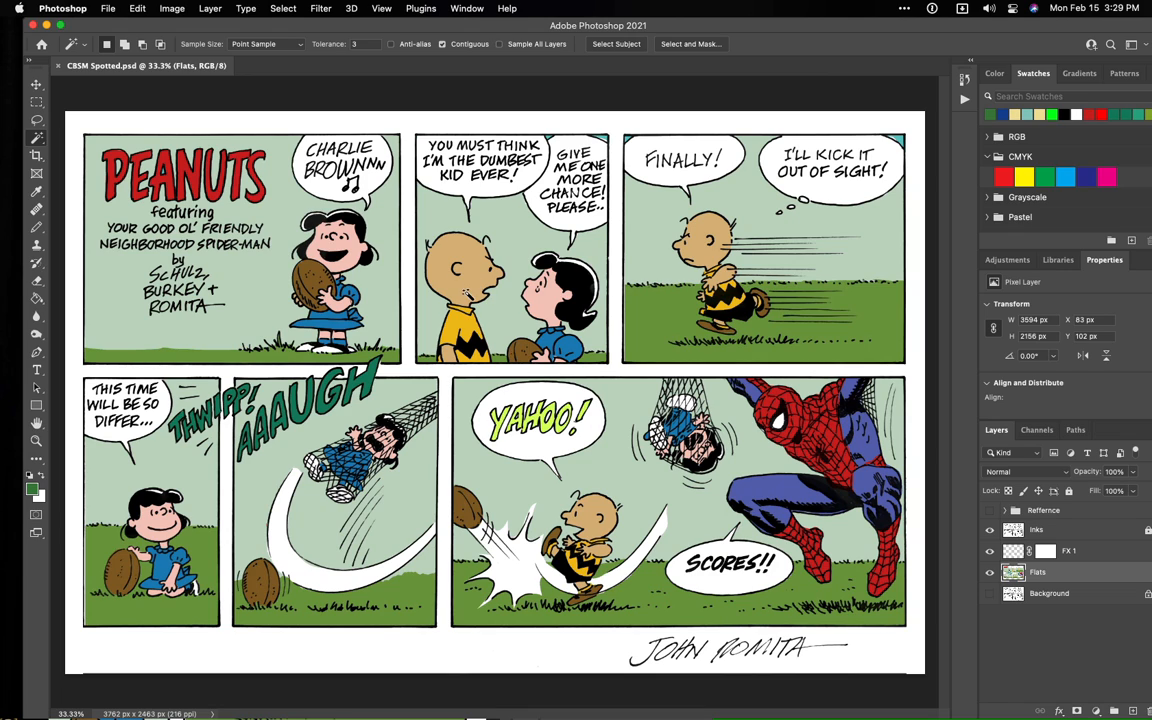
pyautogui.hotkey('ctrl', '=')
pyautogui.hotkey('ctrl', '=')
pyautogui.moveTo(407, 219); pyautogui.dragTo(441, 403)
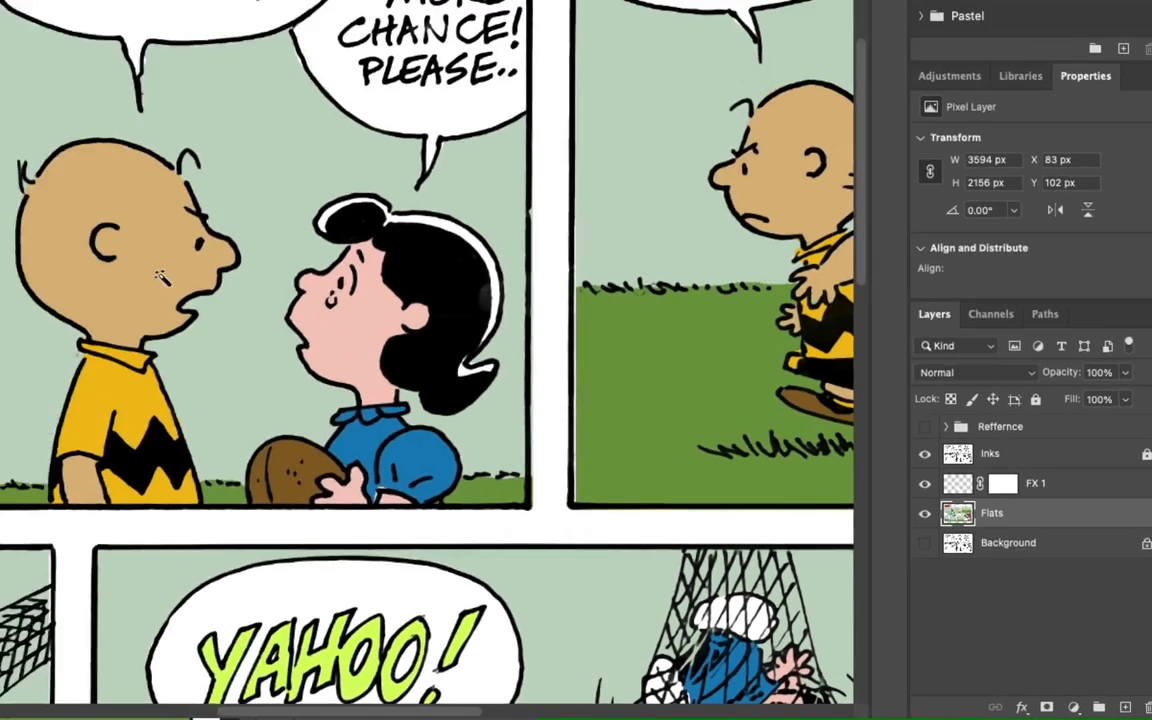
pyautogui.click(446, 405)
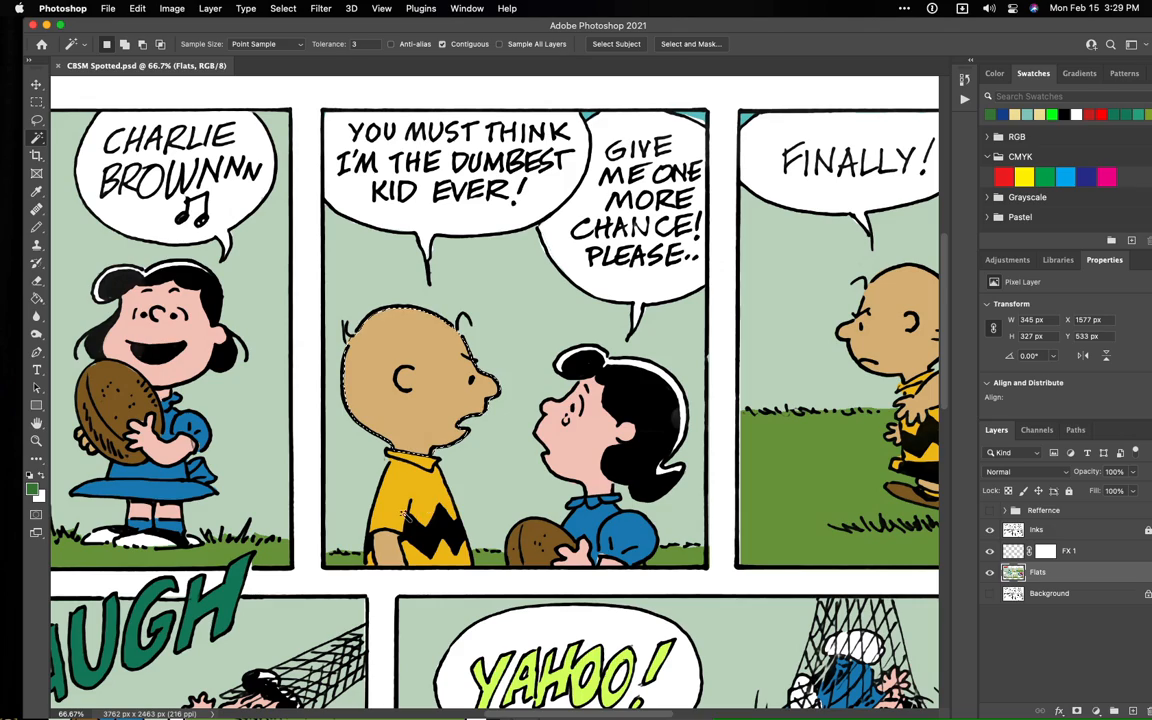
# - Try selecting every area of Charlie Brown's skin tone across the page with Contiguous turned off, then clear the selection
pyautogui.click(388, 550)
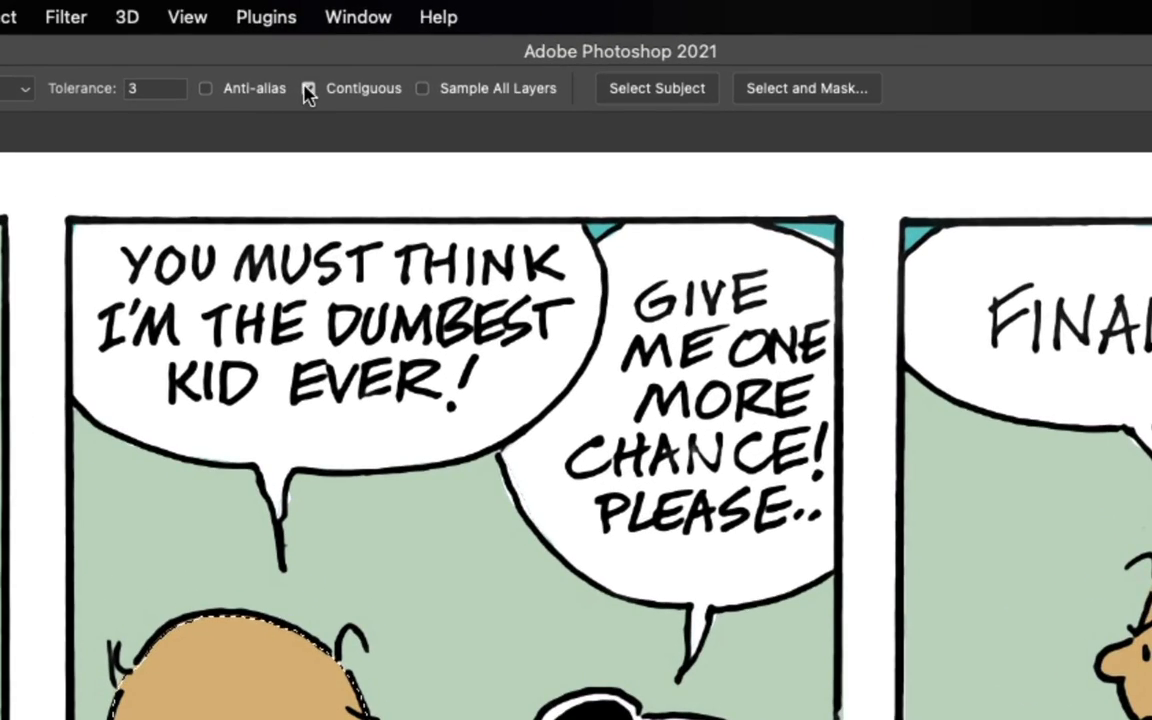
pyautogui.click(308, 89)
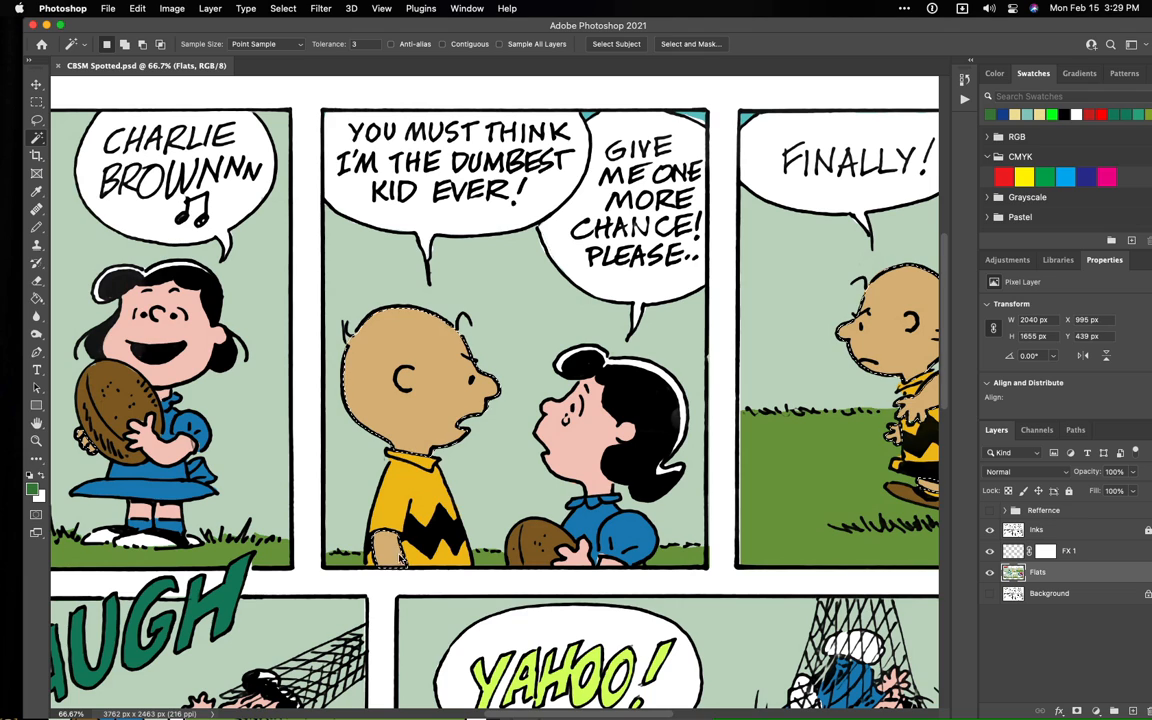
pyautogui.press('super+minus')
pyautogui.press('super+minus')
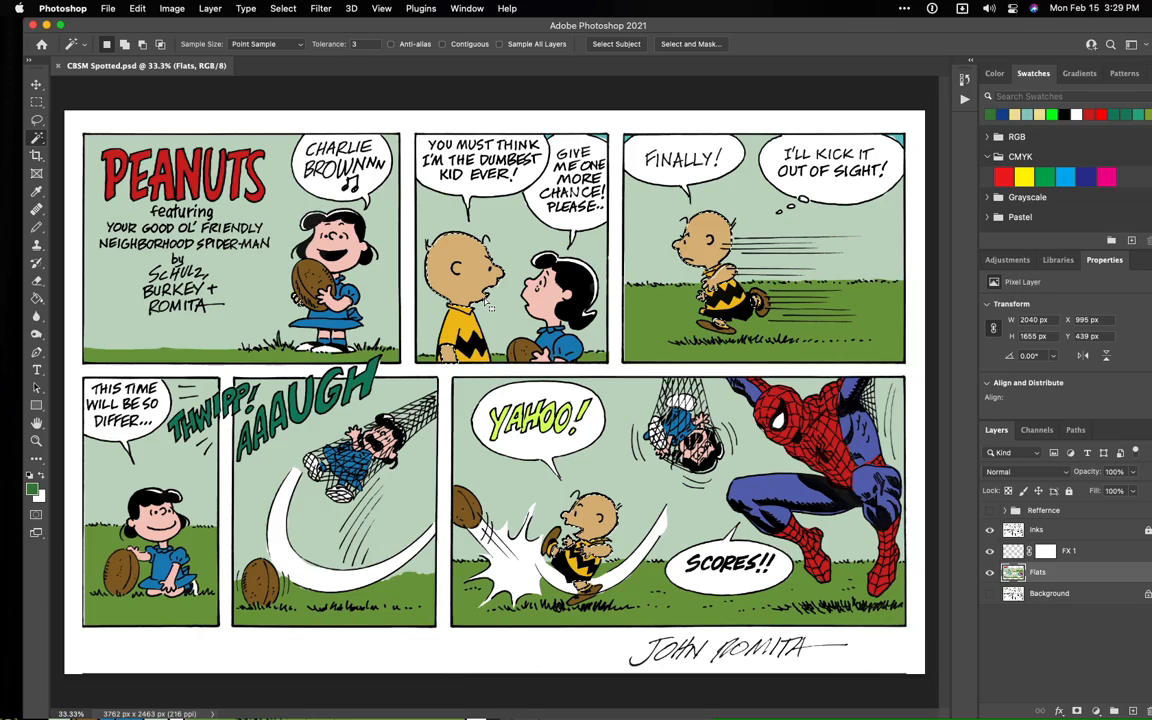
pyautogui.press('super+minus')
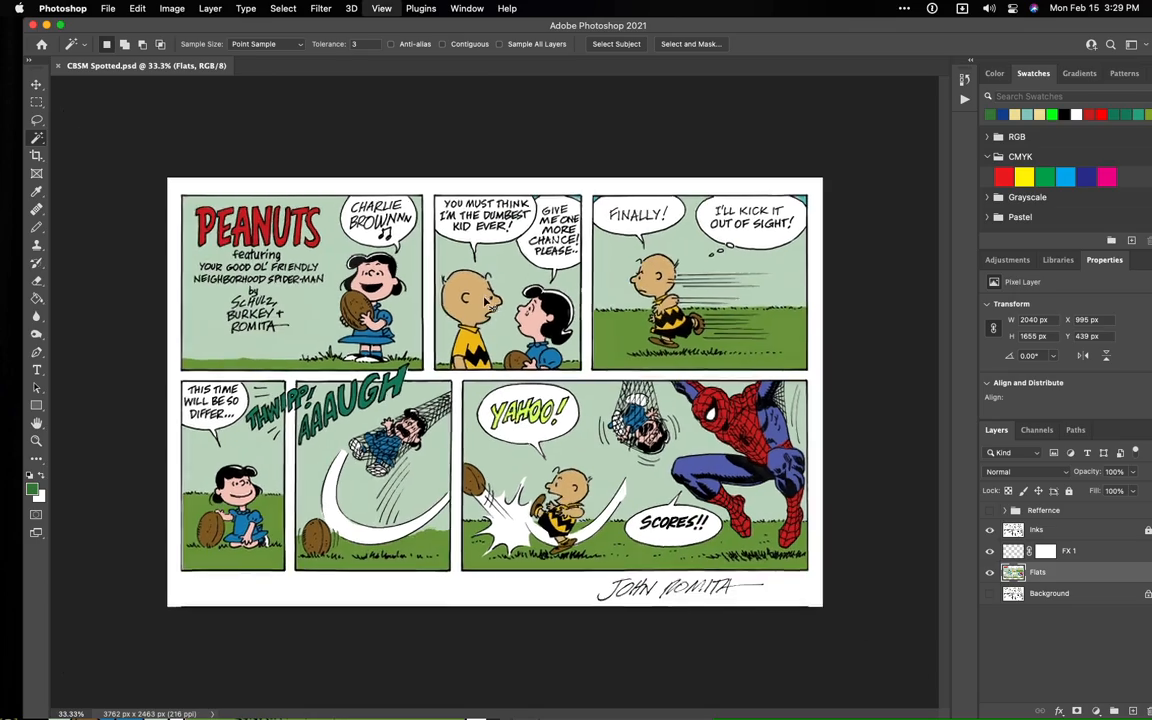
pyautogui.press('super+plus')
pyautogui.press('super+plus')
pyautogui.press('super+plus')
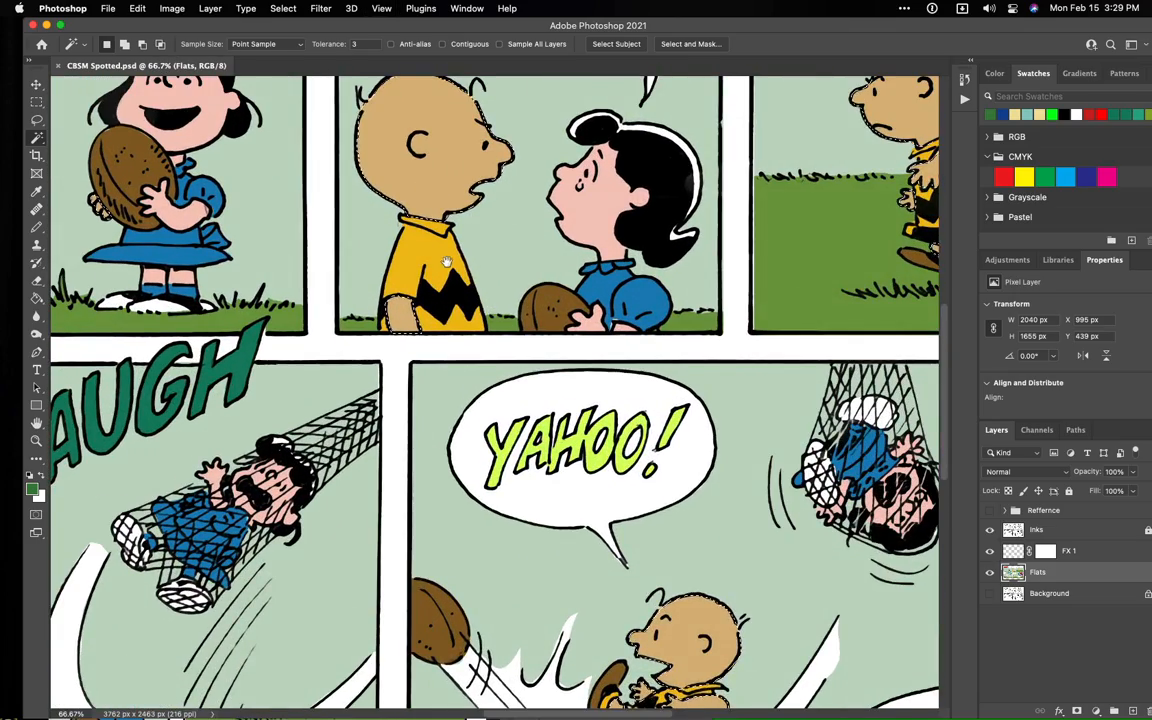
pyautogui.scroll(5, 479, 277)
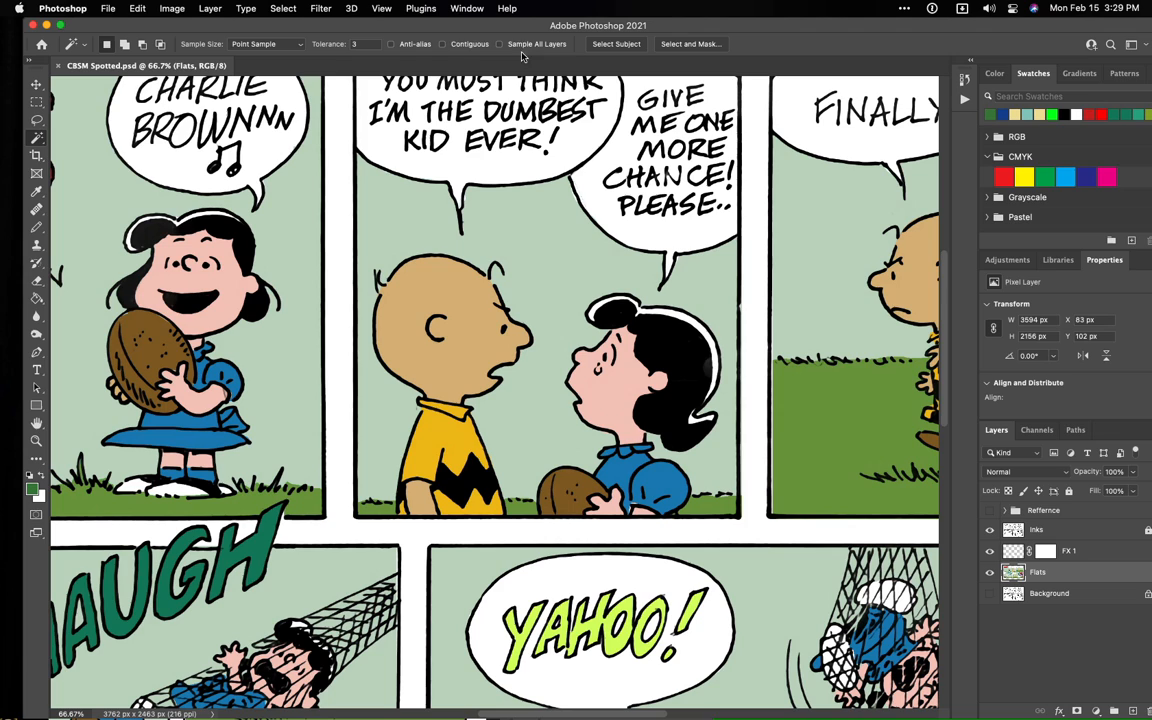
# - Select Charlie Brown's head in the second panel with Contiguous on and copy it to a new layer named Colors
pyautogui.click(443, 44)
pyautogui.click(448, 318)
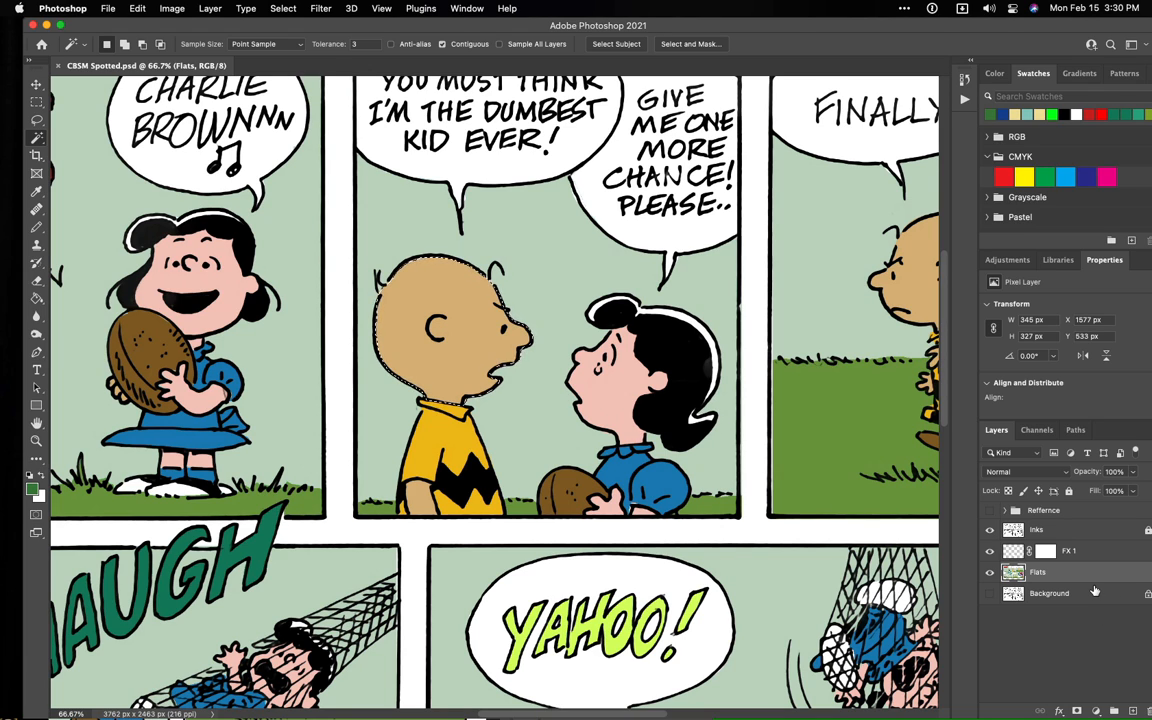
pyautogui.press('super+j')
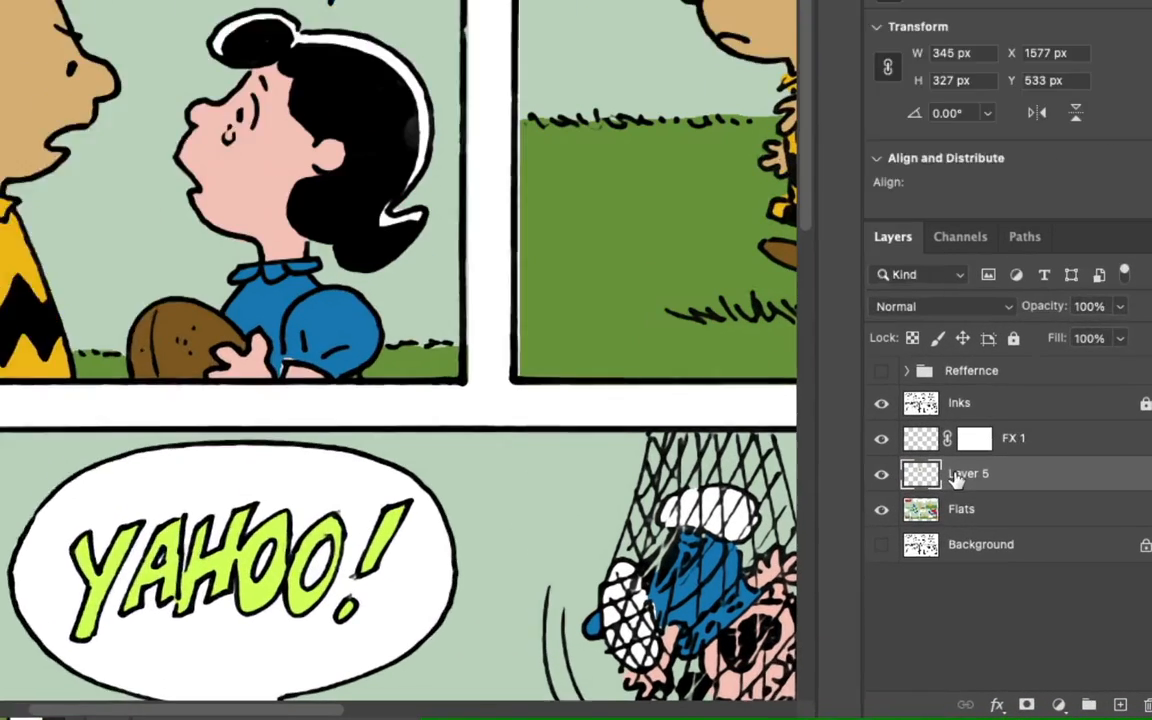
pyautogui.doubleClick(1033, 572)
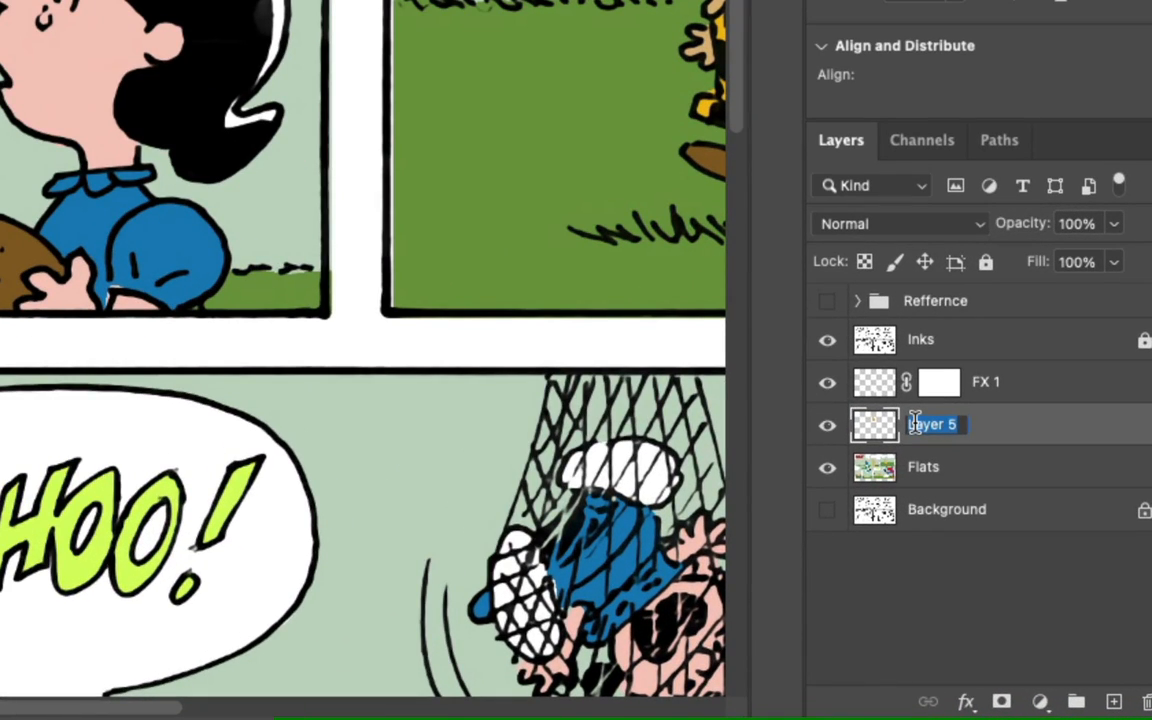
pyautogui.write('Colors')
pyautogui.press('Return')
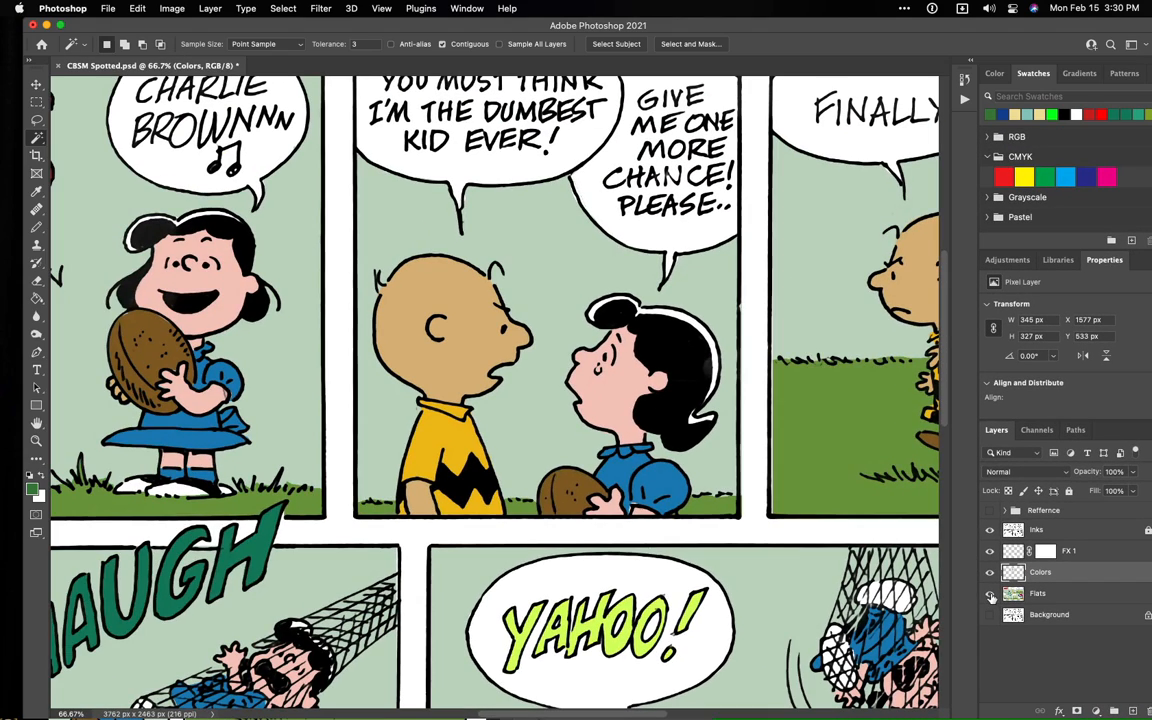
# - Hide the Flats and Inks layers in turn to inspect the copied head on its own, and show both again
pyautogui.click(827, 467)
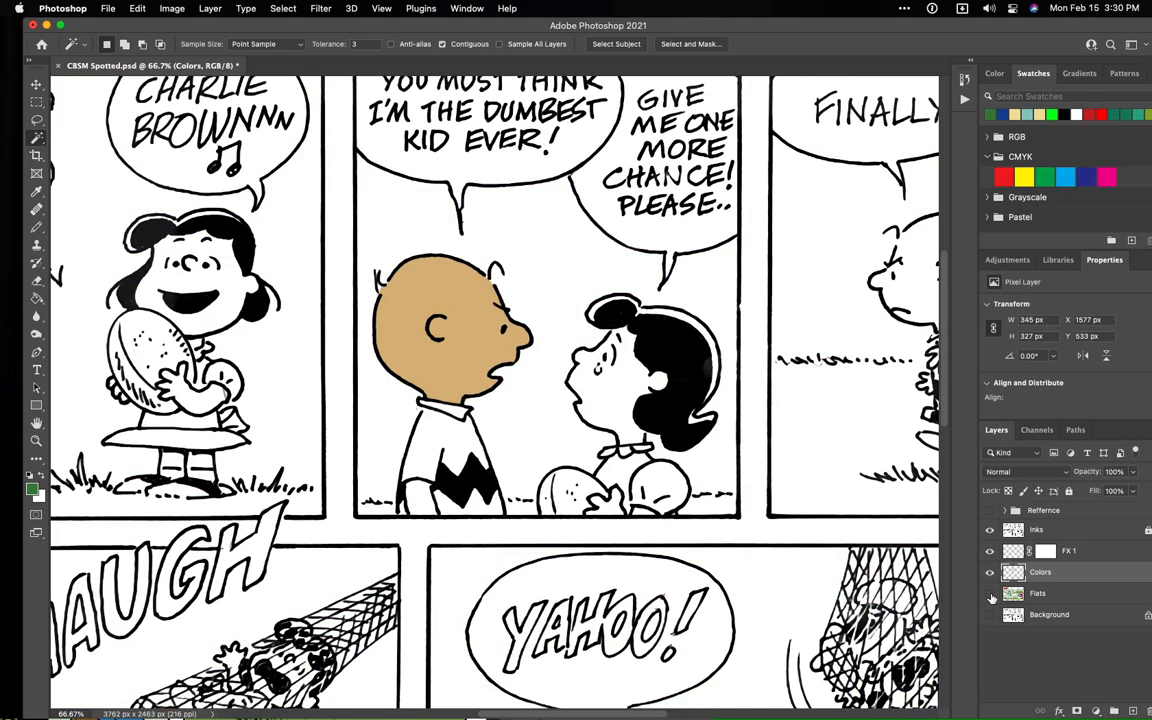
pyautogui.click(992, 533)
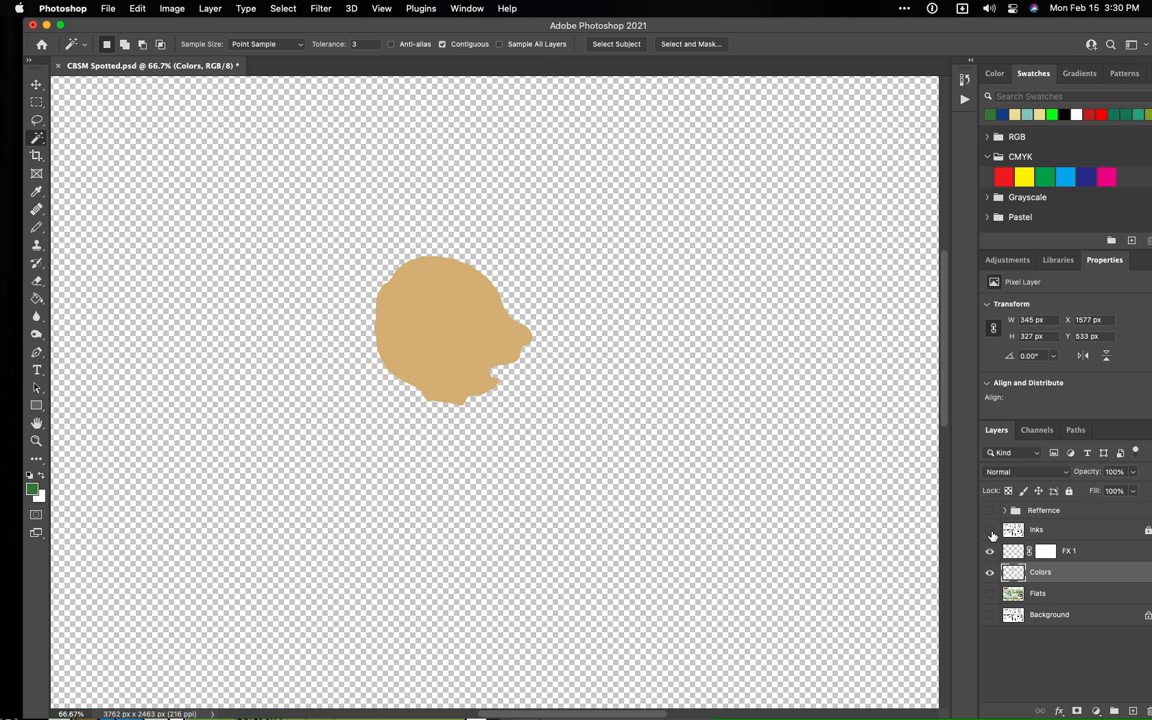
pyautogui.click(991, 531)
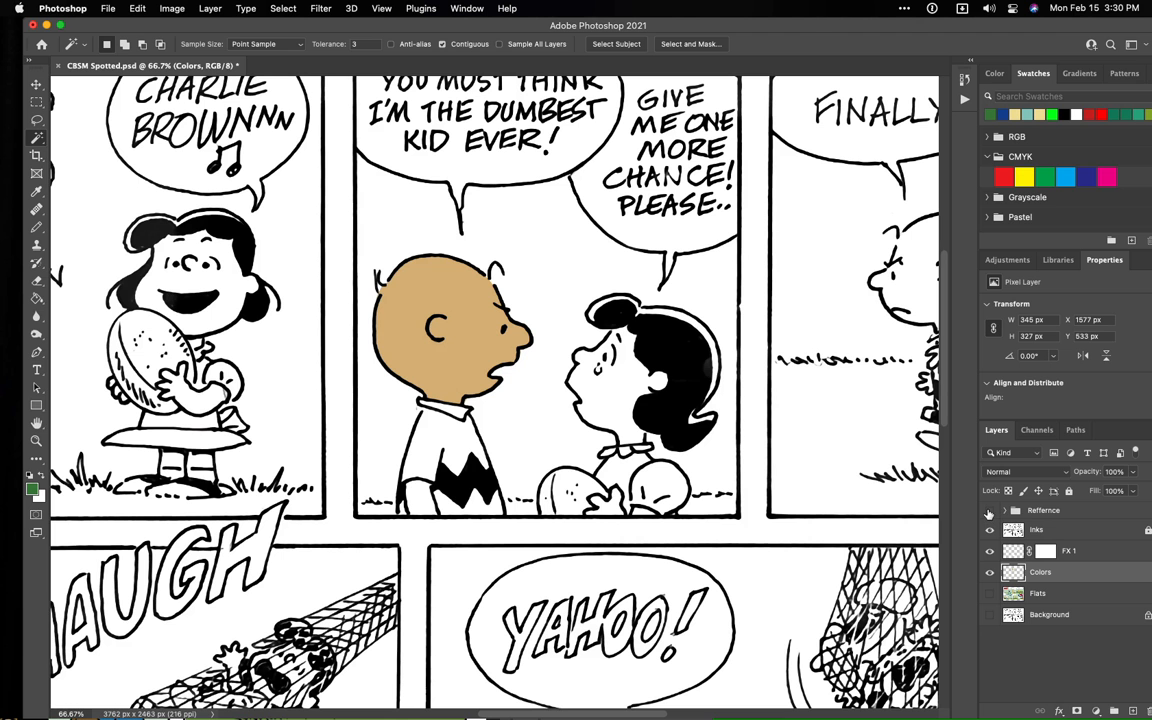
pyautogui.click(991, 594)
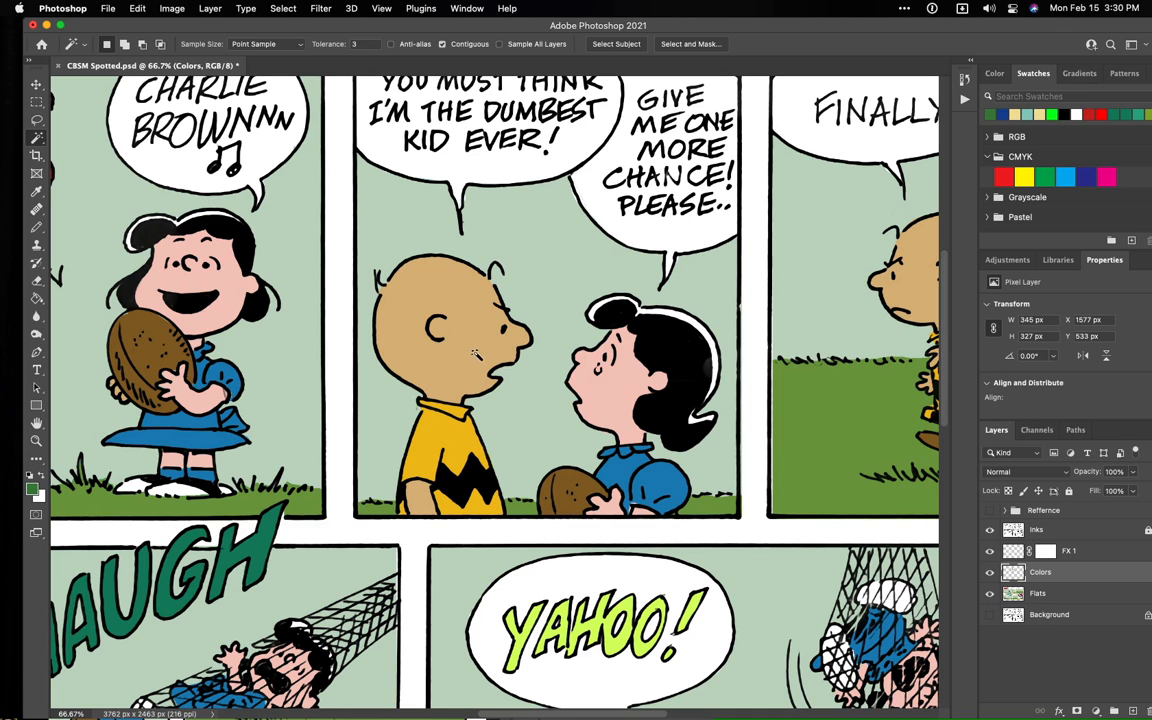
# - Lasso the brow and eye area of Charlie Brown's face and sample his skin tone as the foreground color
pyautogui.click(36, 122)
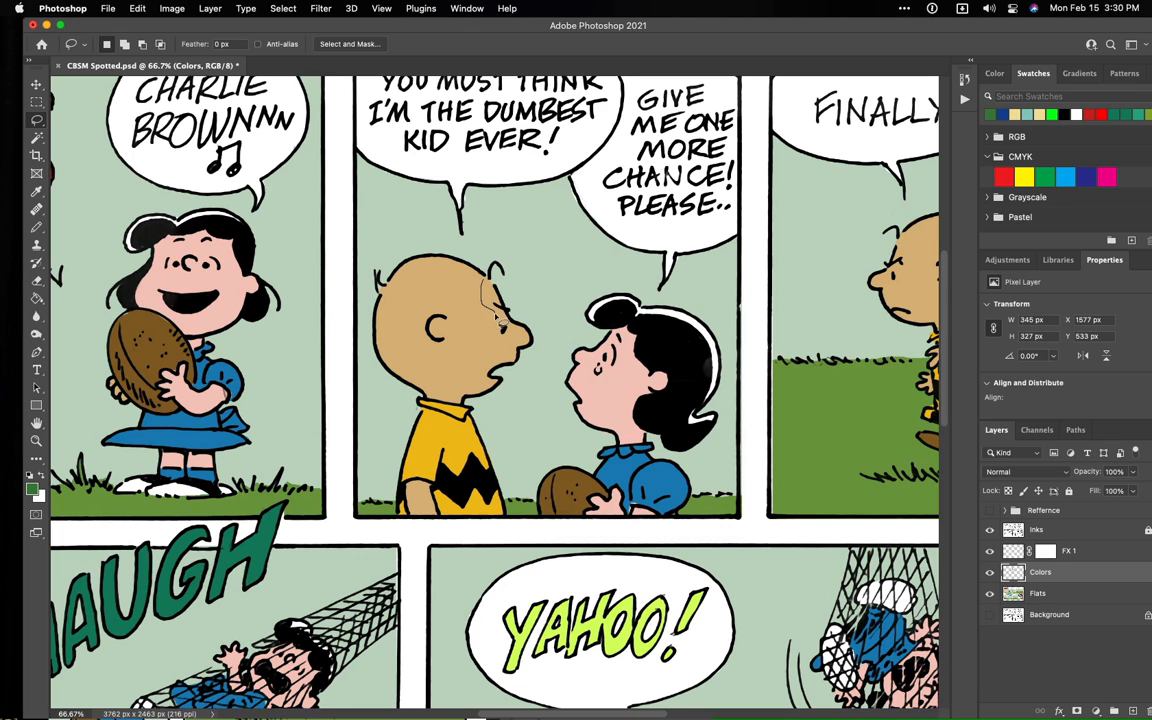
pyautogui.moveTo(517, 341)
pyautogui.mouseDown()
pyautogui.moveTo(532, 343)
pyautogui.moveTo(528, 305)
pyautogui.moveTo(506, 282)
pyautogui.moveTo(483, 300)
pyautogui.mouseUp()
pyautogui.press('alt')
pyautogui.press('g')
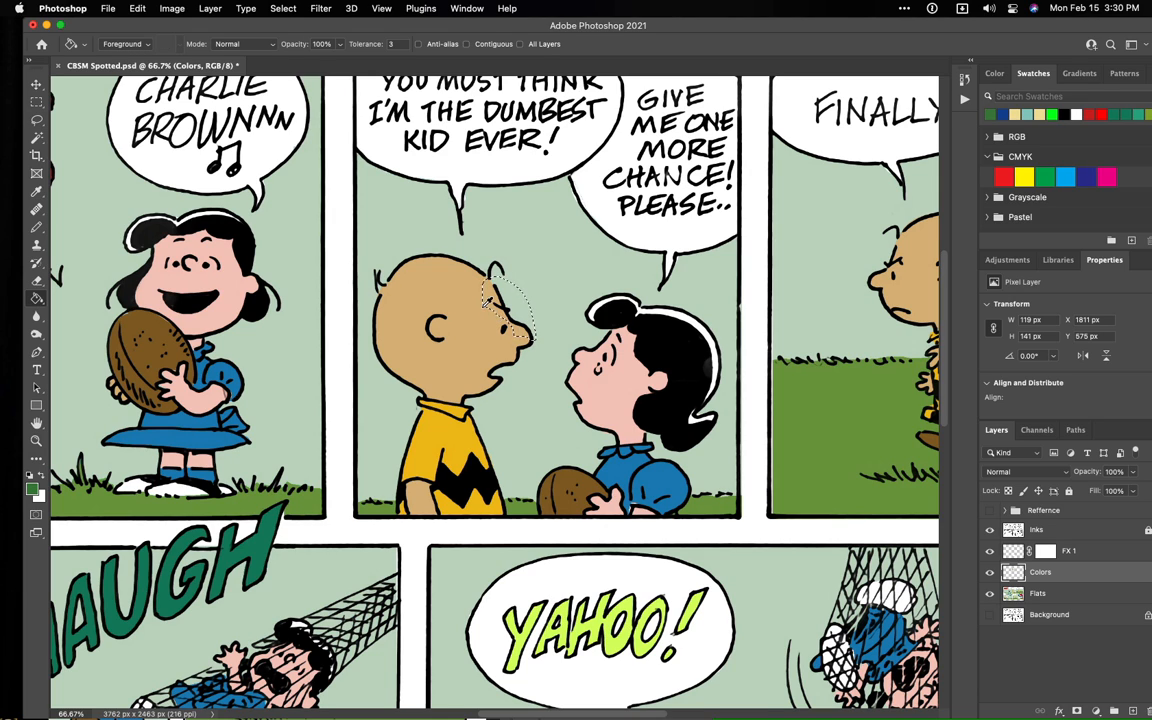
pyautogui.keyDown('alt'); pyautogui.click(492, 284); pyautogui.keyUp('alt')
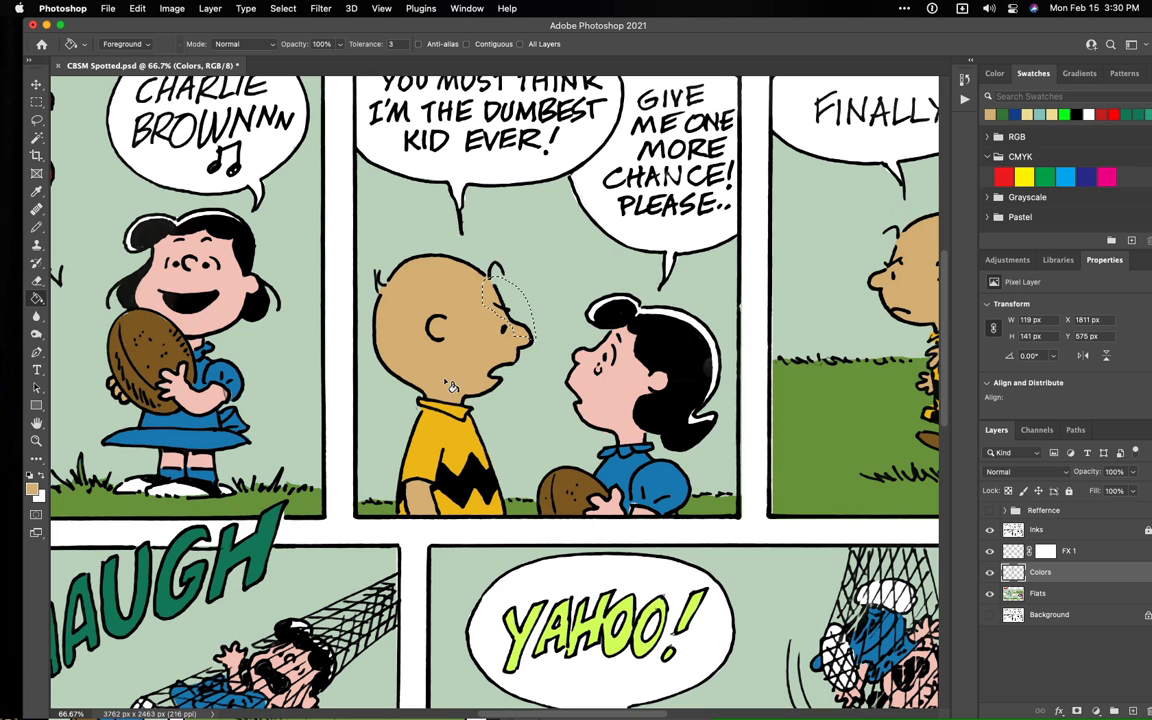
# - Change the foreground color to the lighter tan #dcc6a3 for use with the Paint Bucket
pyautogui.click(32, 487)
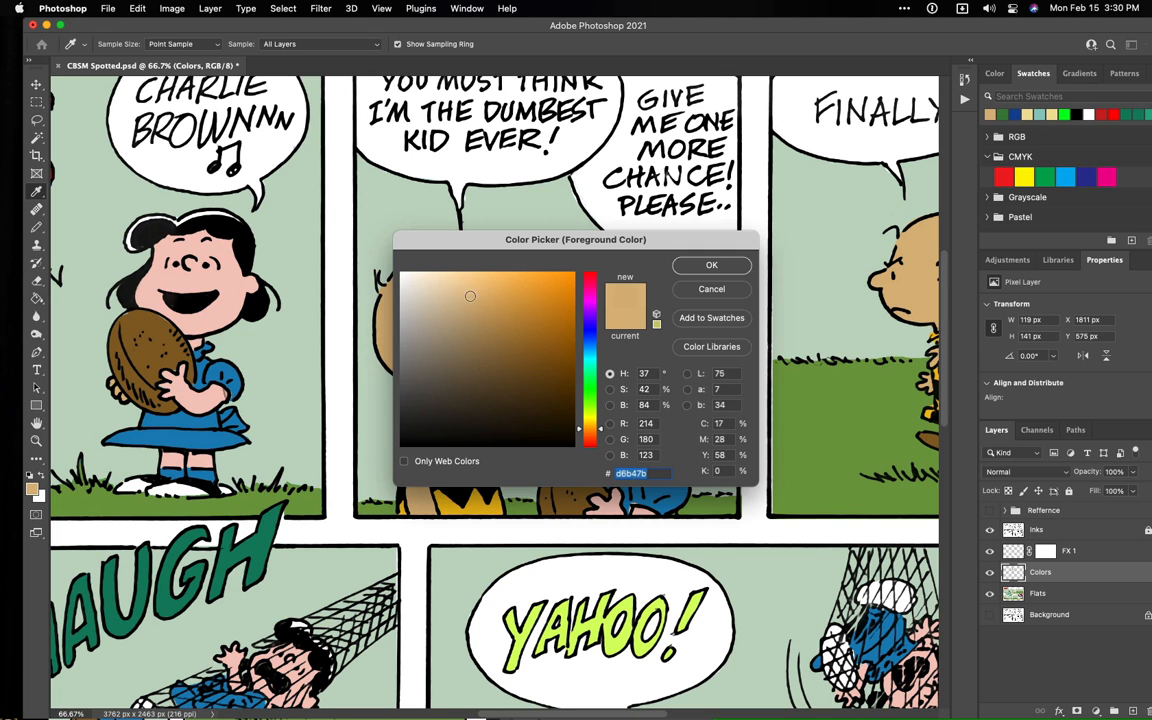
pyautogui.moveTo(474, 299); pyautogui.dragTo(444, 282)
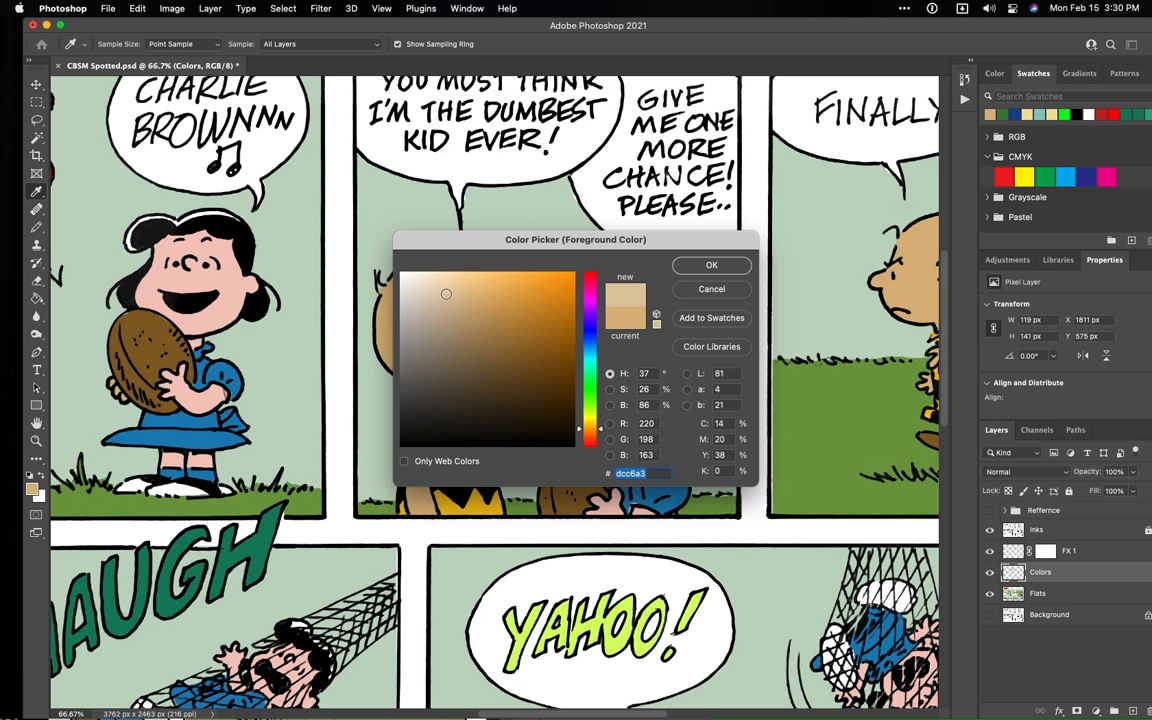
pyautogui.click(708, 266)
pyautogui.press('g')
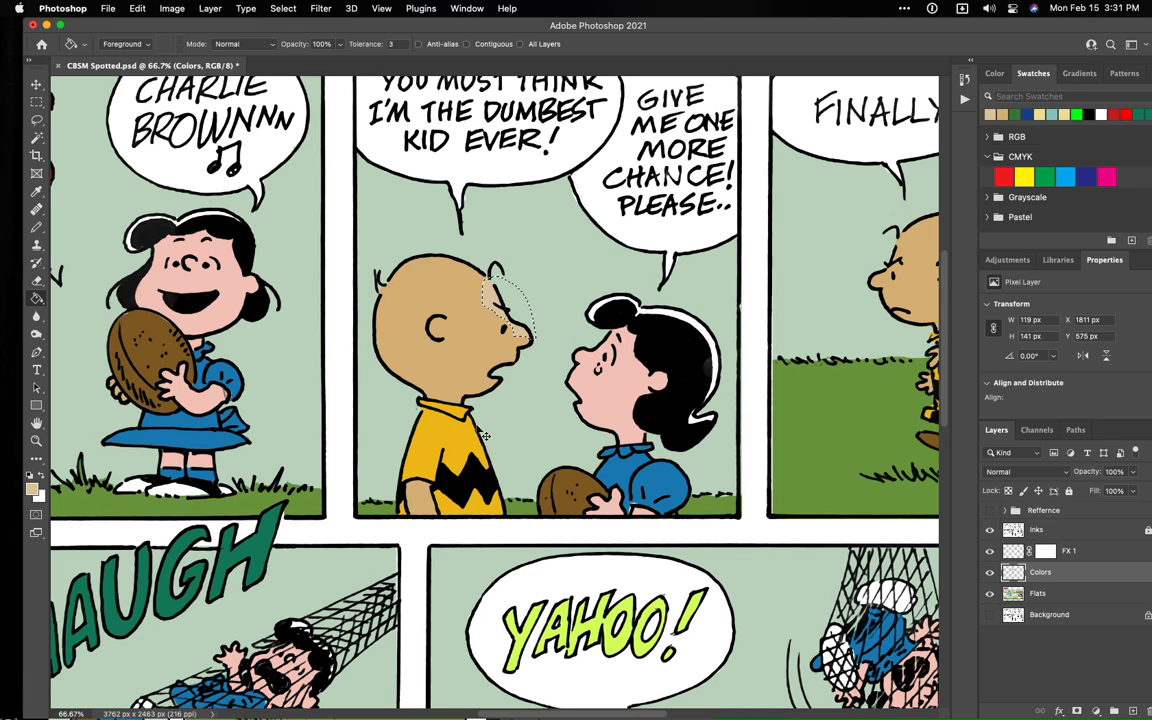
# - Clear and restore the lasso selection around the brow twice
pyautogui.press('super+d')
pyautogui.press('super+shift+d')
pyautogui.press('super+d')
pyautogui.press('super+shift+d')
# - Switch to the Brush tool and enlarge its tip to 209 px
pyautogui.click(37, 263)
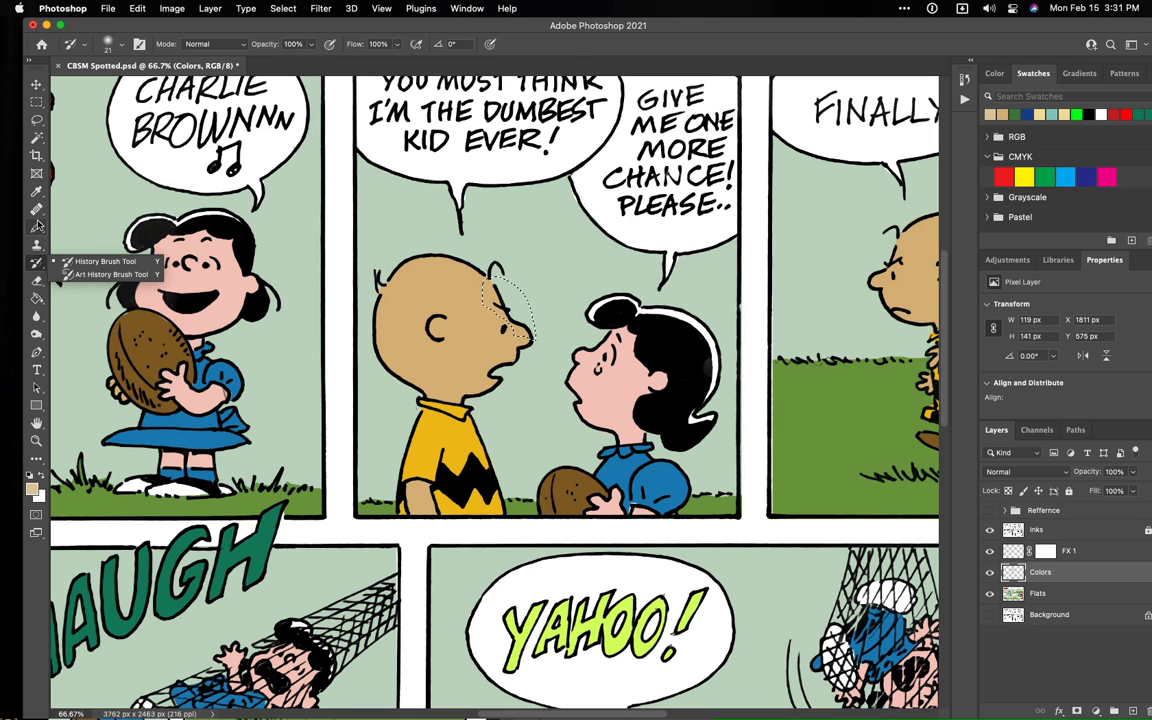
pyautogui.click(38, 227)
pyautogui.click(67, 226)
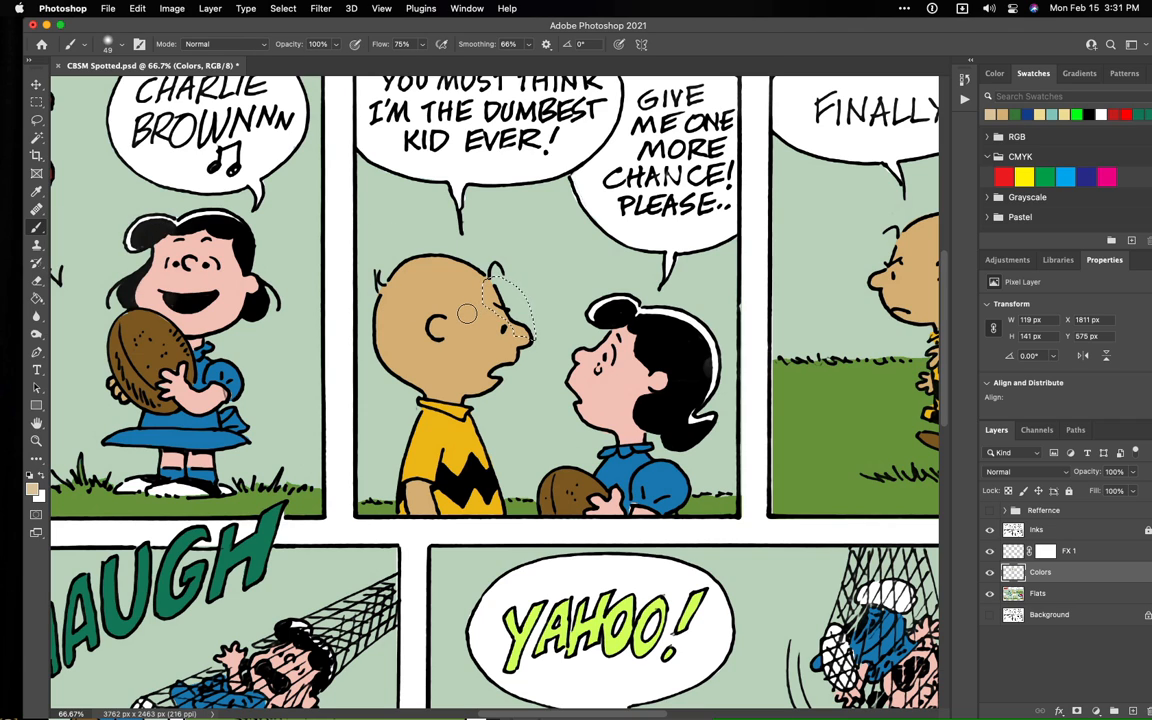
pyautogui.moveTo(463, 327)
pyautogui.mouseDown()
pyautogui.moveTo(478, 338)
pyautogui.moveTo(440, 338)
pyautogui.moveTo(474, 335)
pyautogui.moveTo(452, 330)
pyautogui.moveTo(469, 333)
pyautogui.moveTo(450, 322)
pyautogui.moveTo(476, 318)
pyautogui.moveTo(459, 301)
pyautogui.moveTo(468, 408)
pyautogui.moveTo(462, 360)
pyautogui.mouseUp()
# - Set the foreground color to light tan #f9d59a by raising its Lab lightness to 87, and clear the brow selection
pyautogui.click(32, 492)
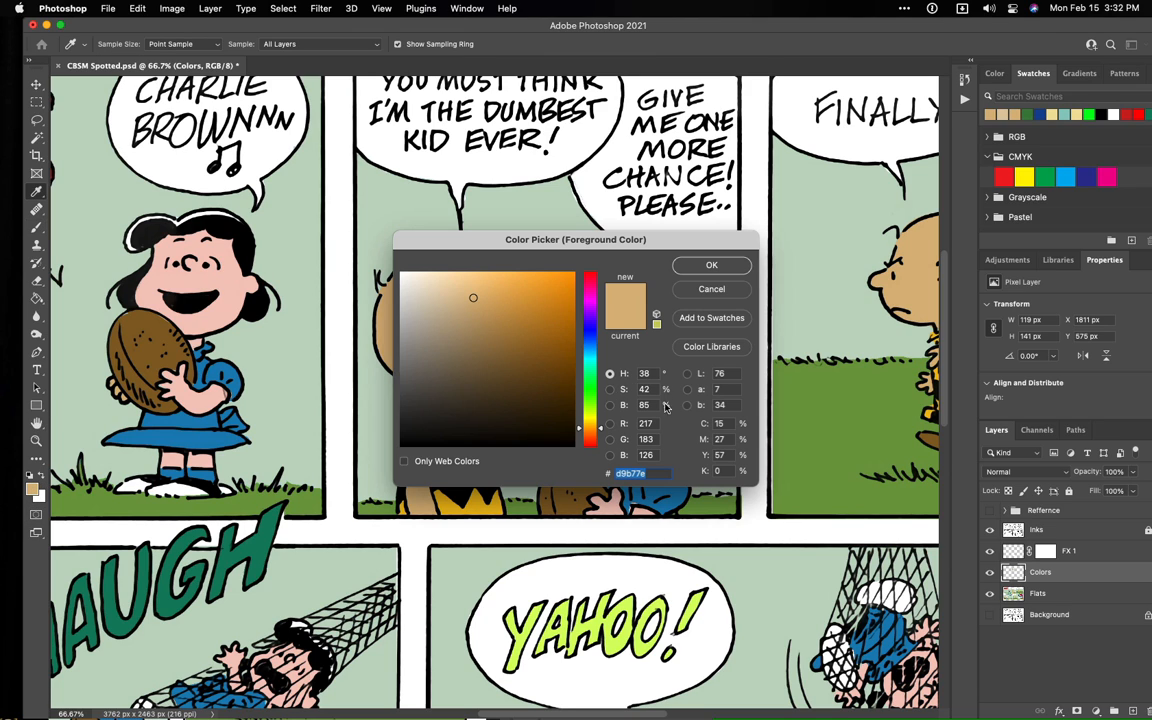
pyautogui.click(610, 405)
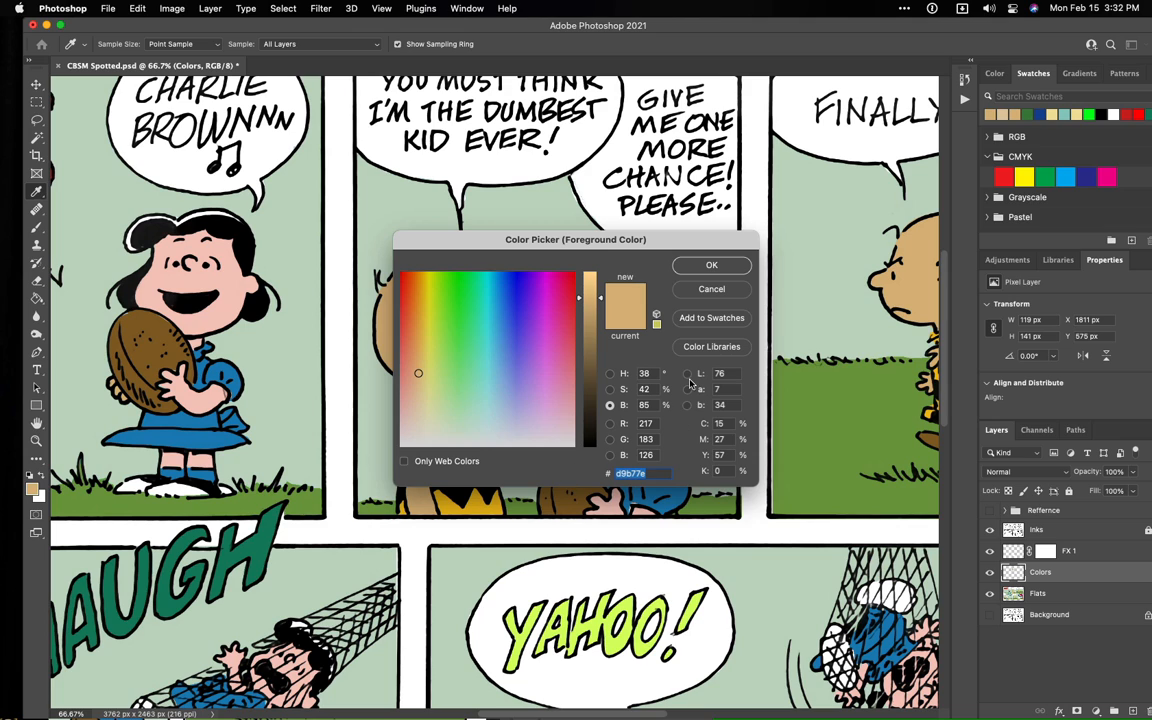
pyautogui.click(686, 374)
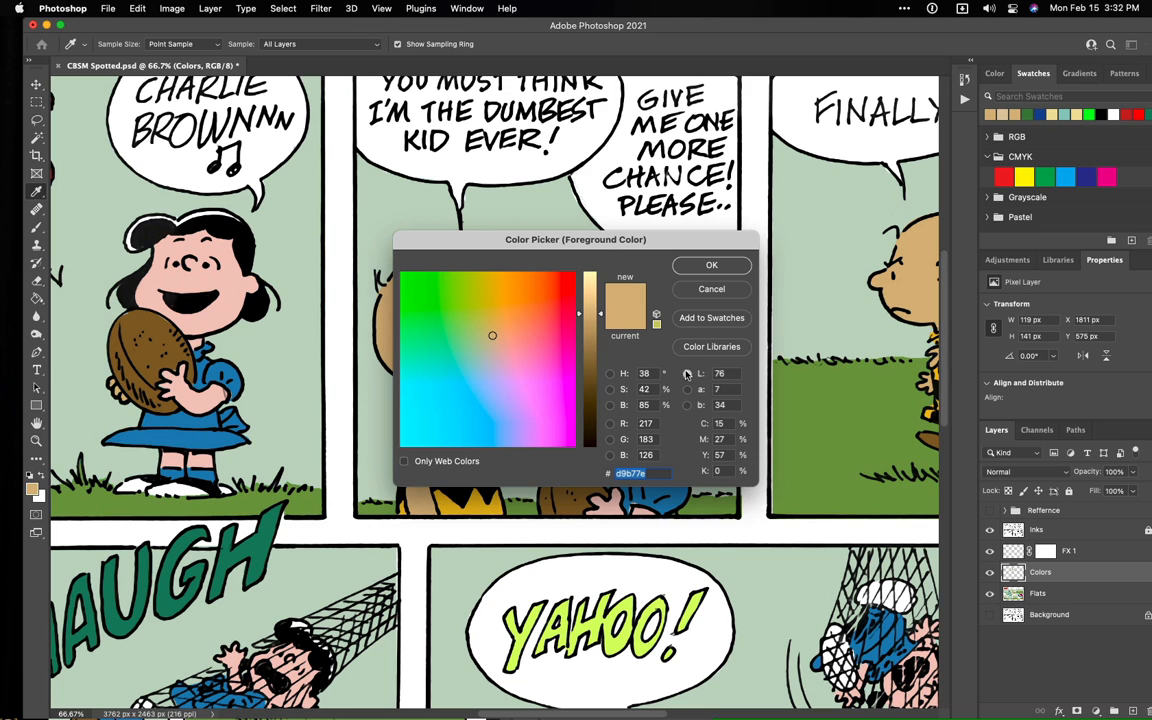
pyautogui.moveTo(592, 320); pyautogui.dragTo(596, 297)
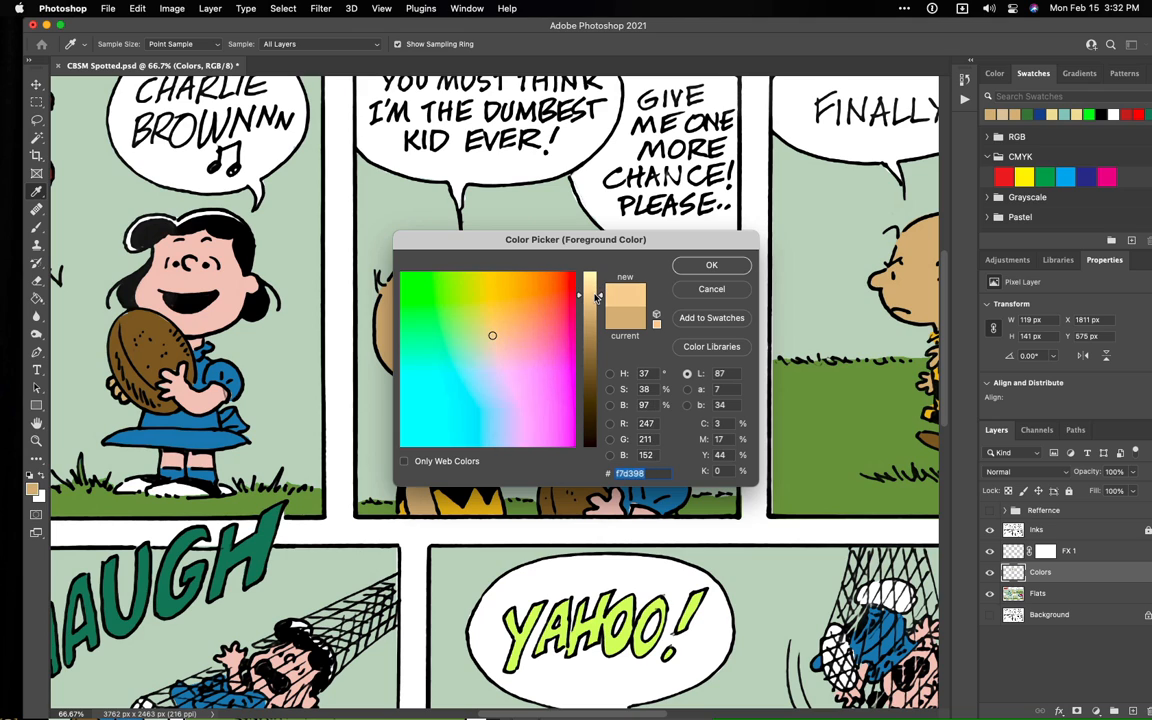
pyautogui.click(687, 390)
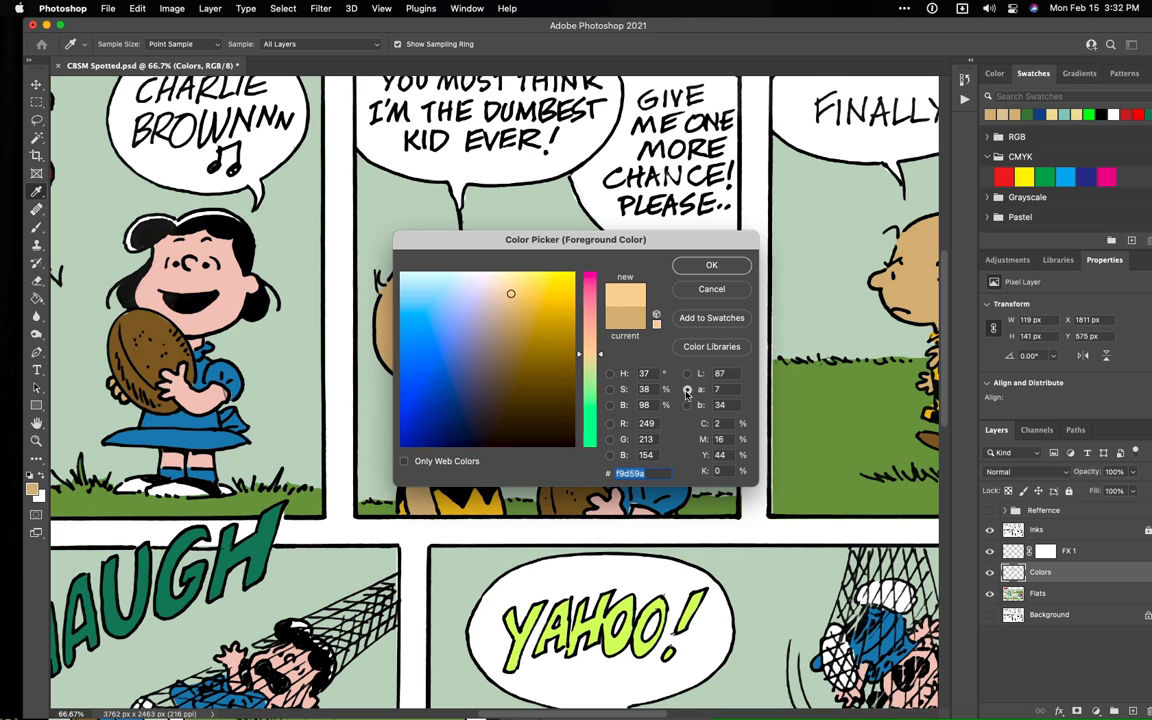
pyautogui.click(610, 389)
pyautogui.click(610, 404)
pyautogui.click(610, 389)
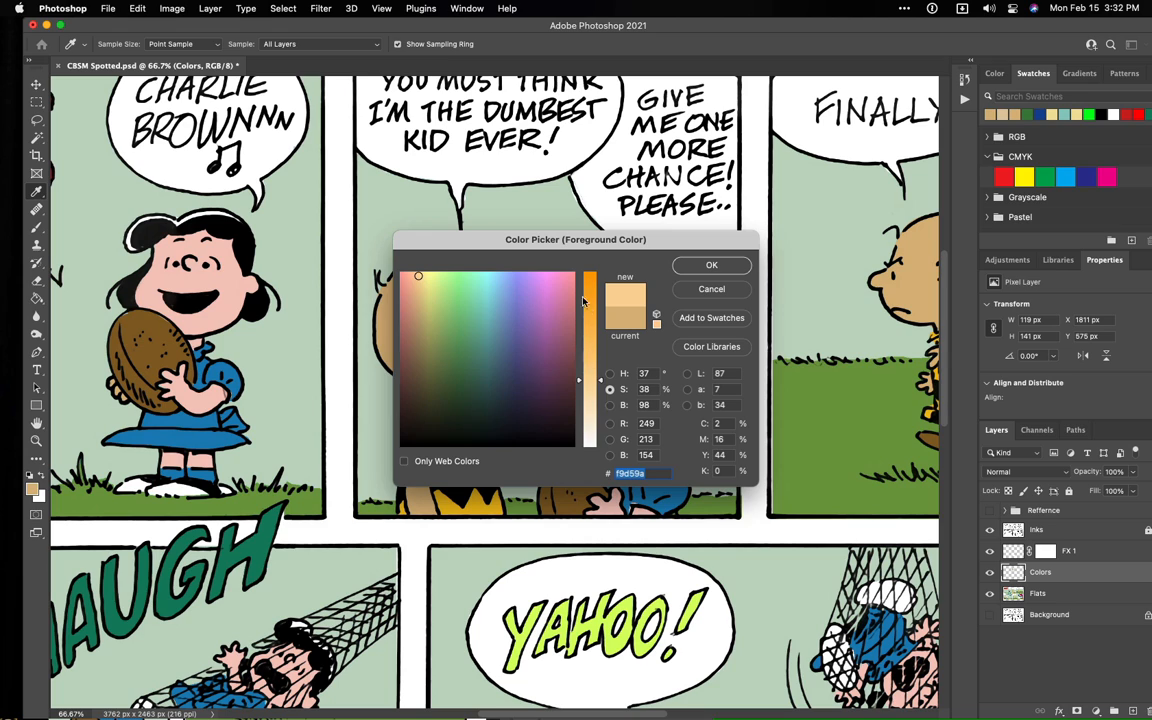
pyautogui.click(610, 374)
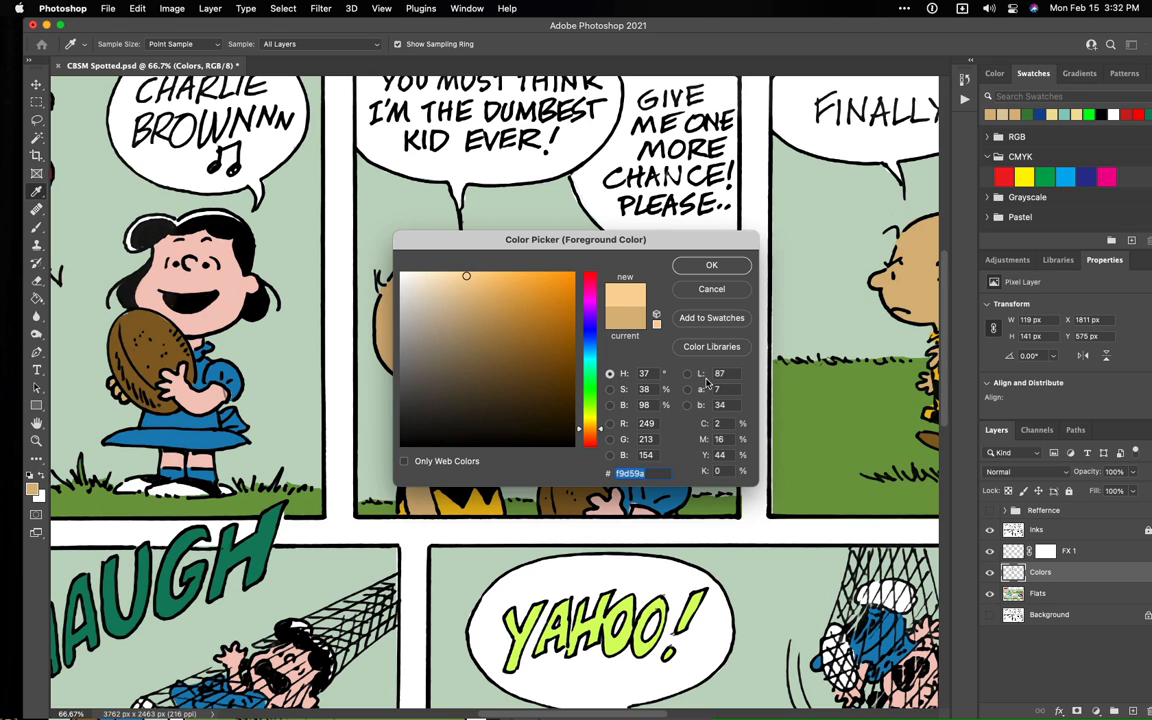
pyautogui.click(687, 374)
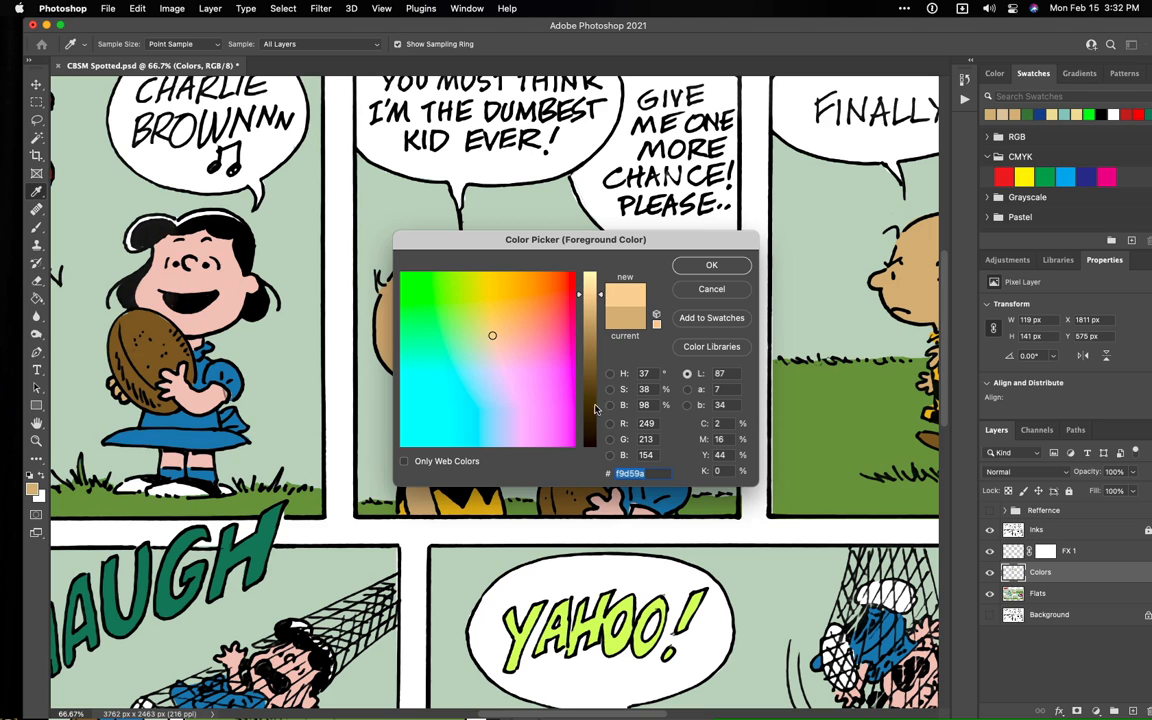
pyautogui.click(688, 267)
pyautogui.press('b')
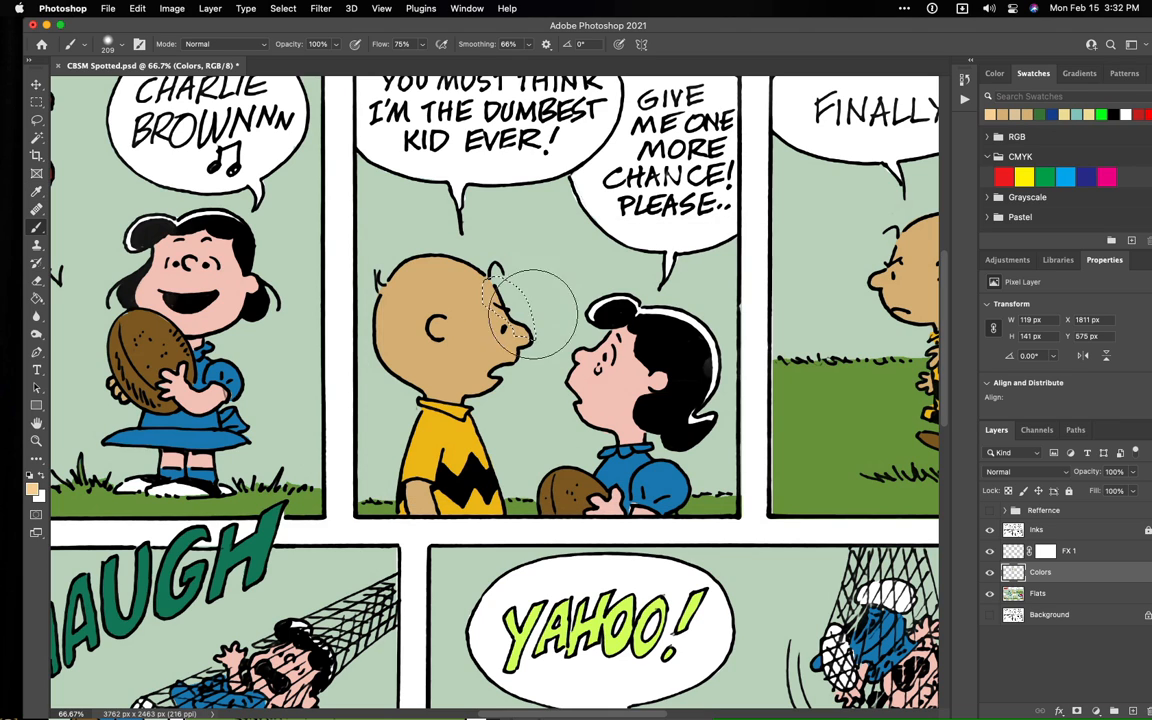
pyautogui.press('super+d')
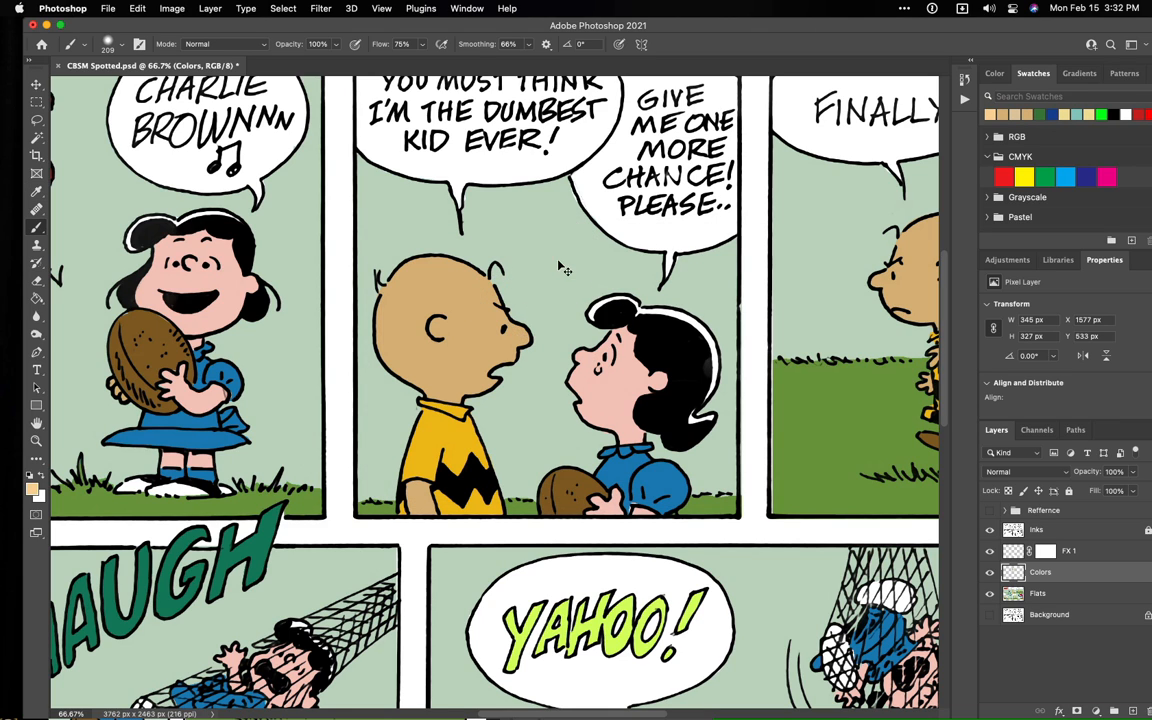
# - Lasso the front of Charlie Brown's forehead and nose and brush a light tan highlight inside the selection
pyautogui.press('l')
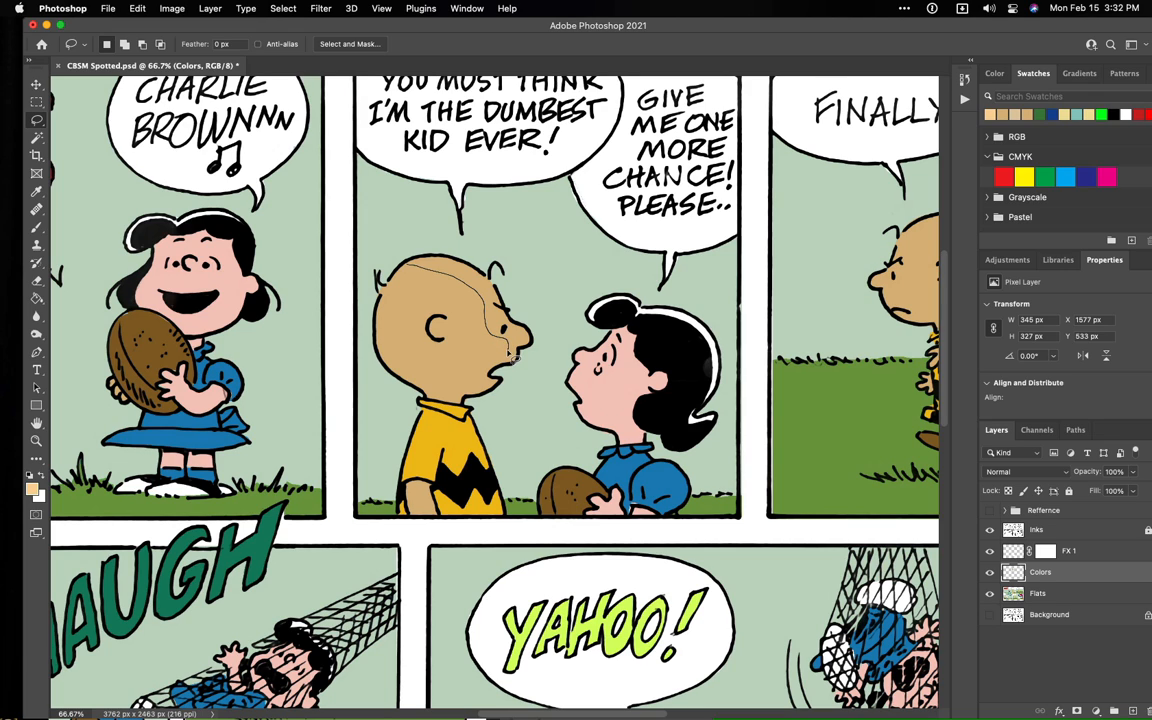
pyautogui.moveTo(514, 356); pyautogui.dragTo(515, 354)
pyautogui.press('super+d')
pyautogui.moveTo(436, 246); pyautogui.dragTo(434, 244)
pyautogui.press('b')
pyautogui.moveTo(571, 257)
pyautogui.mouseDown()
pyautogui.moveTo(483, 278)
pyautogui.moveTo(492, 258)
pyautogui.moveTo(470, 245)
pyautogui.moveTo(482, 265)
pyautogui.moveTo(550, 265)
pyautogui.mouseUp()
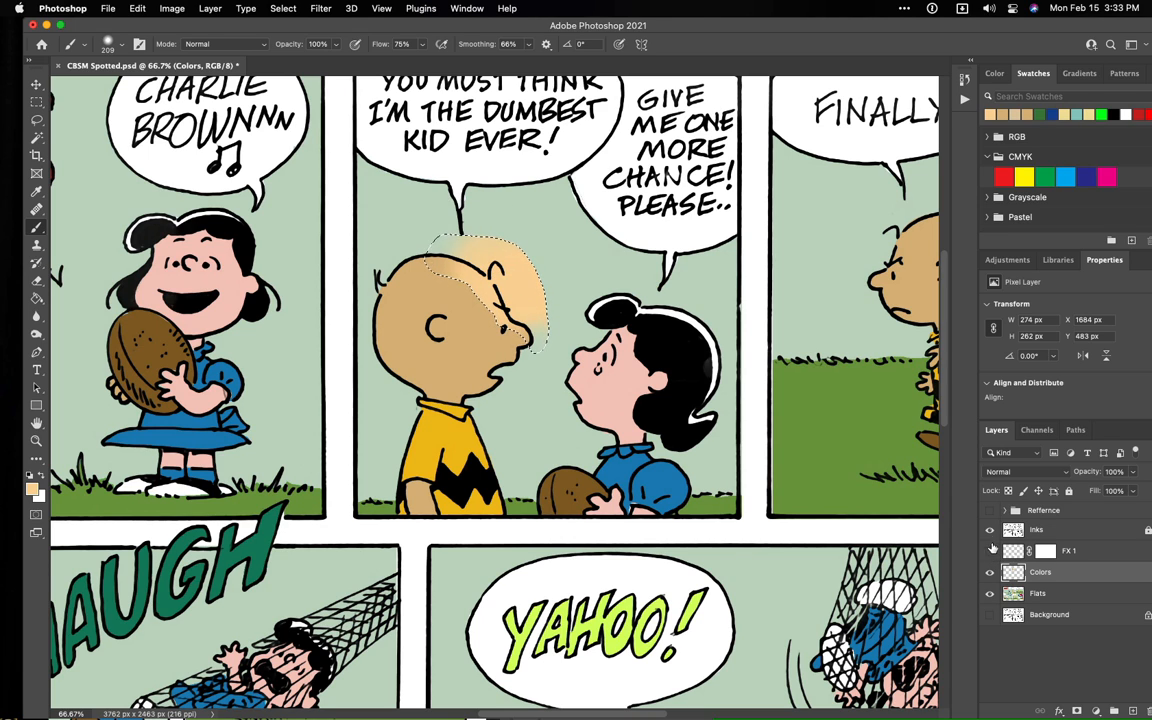
# - Hide FX 1, Inks and Flats to inspect the highlight on the Colors layer, and undo the painted highlight
pyautogui.moveTo(990, 551); pyautogui.dragTo(990, 530)
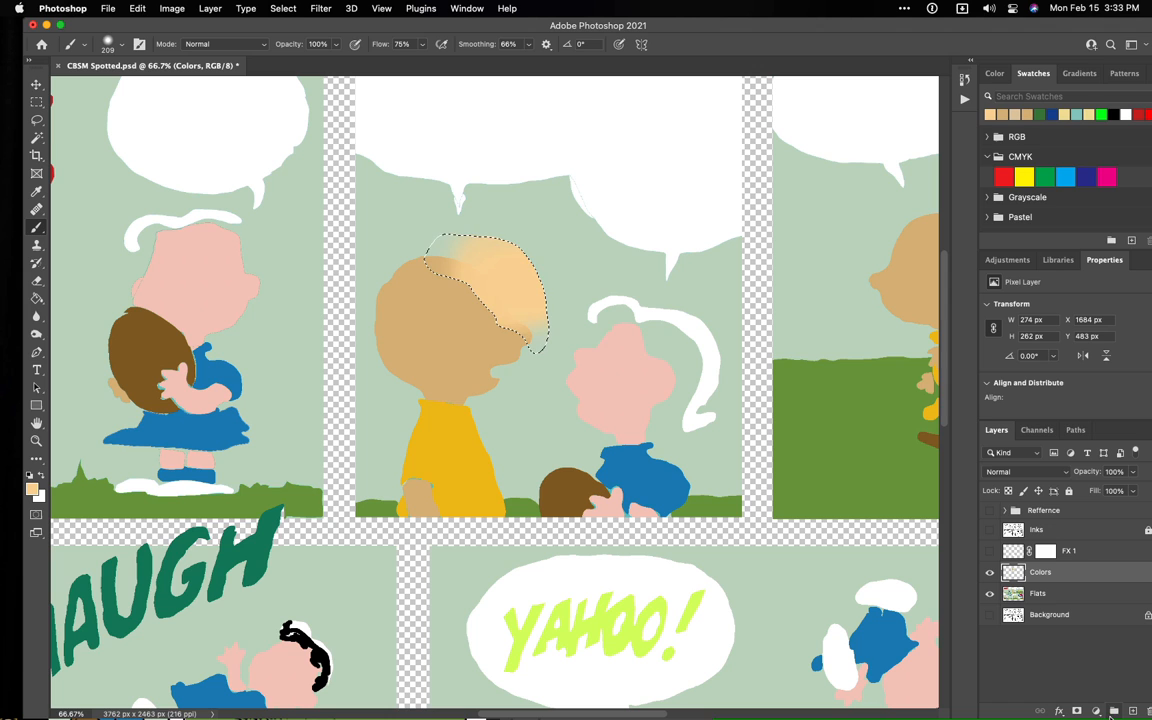
pyautogui.click(990, 594)
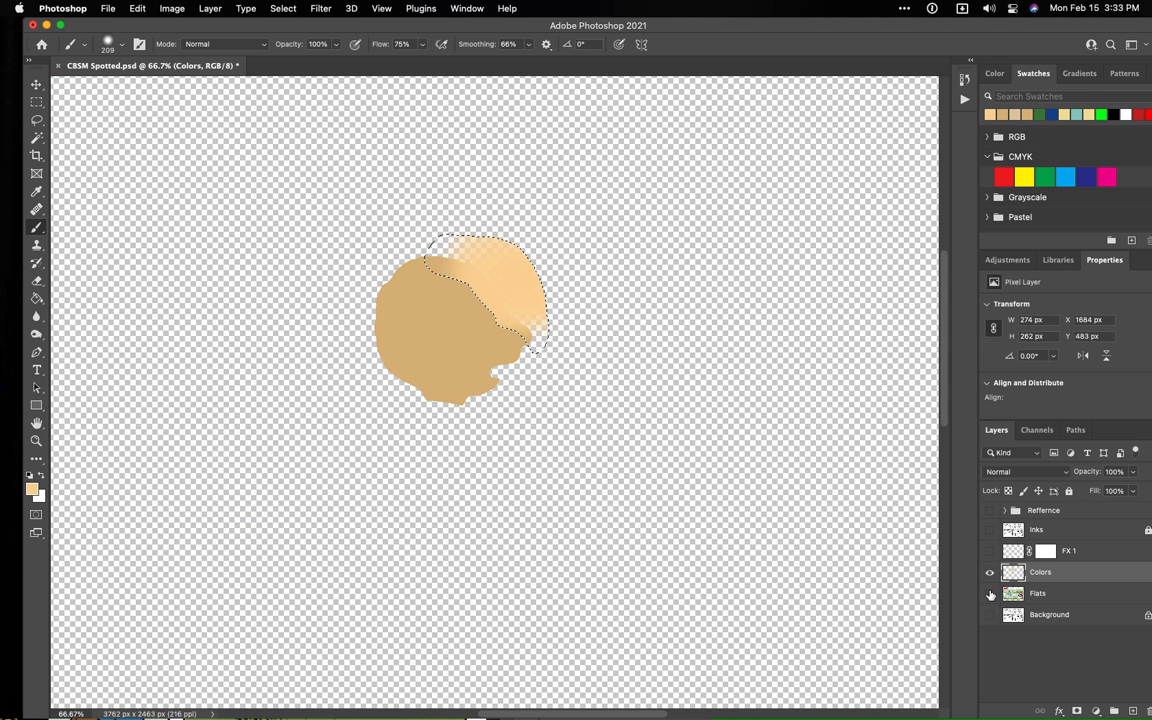
pyautogui.click(990, 594)
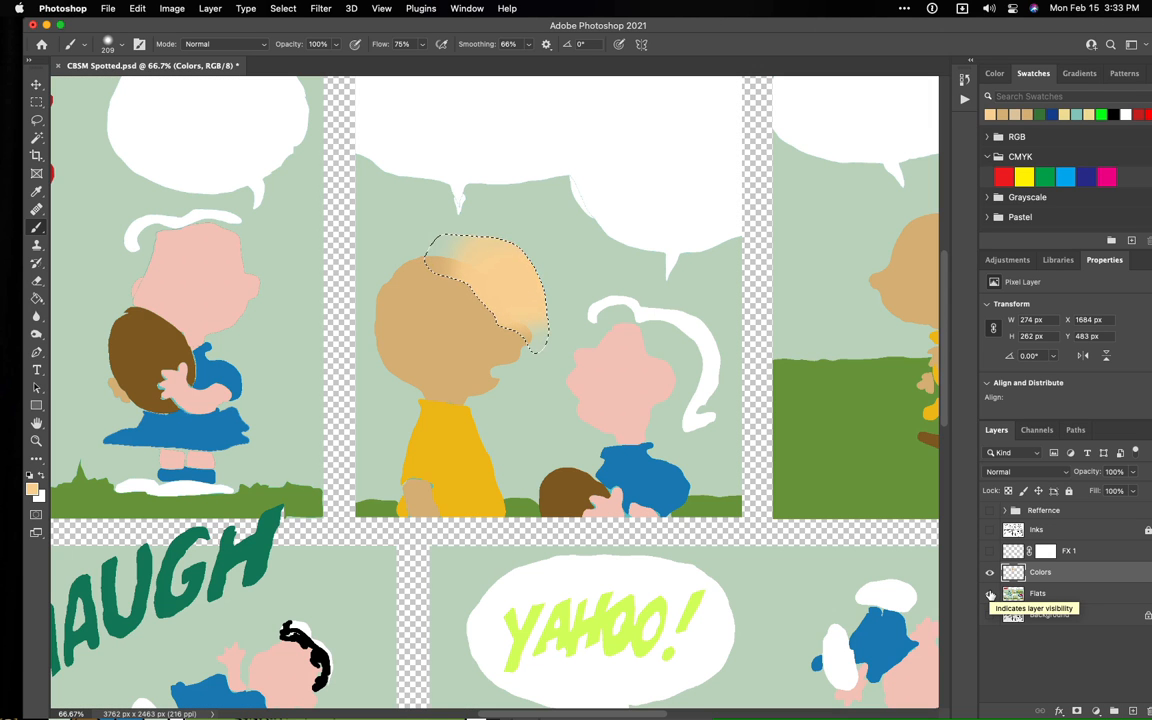
pyautogui.press('super+z')
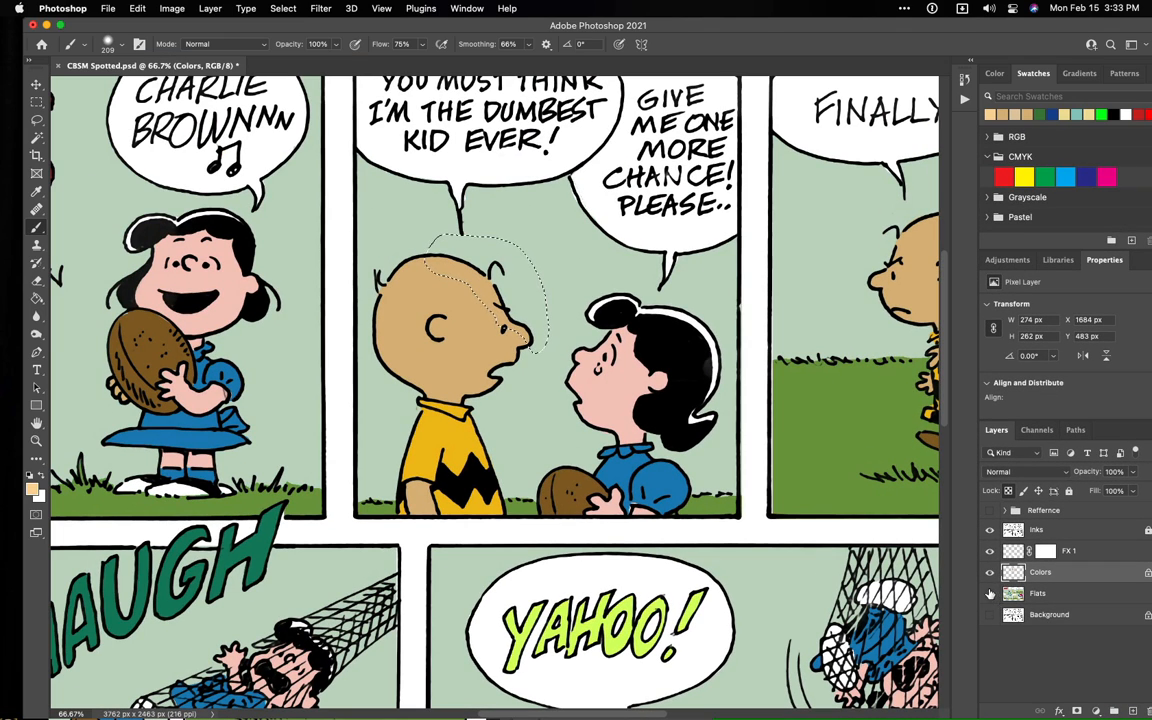
# - Lock the Colors layer's transparent pixels, isolate the layer, and try light tan strokes inside the forehead selection before undoing them
pyautogui.click(990, 593)
pyautogui.click(990, 530)
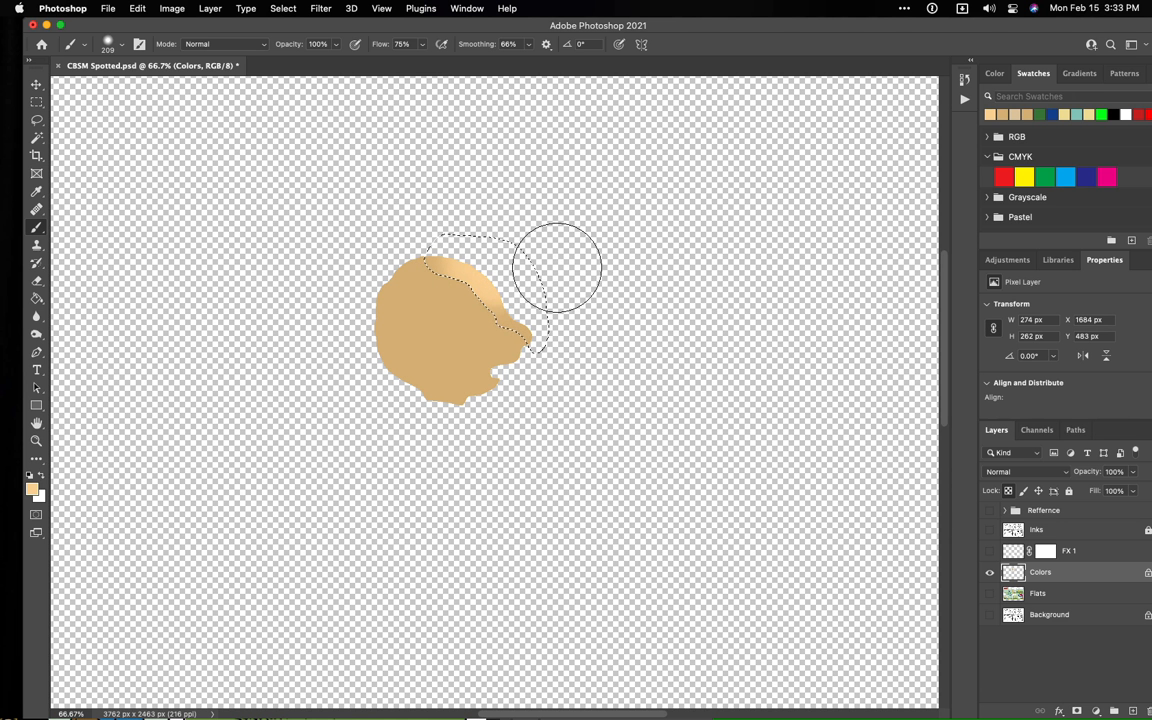
pyautogui.moveTo(507, 310)
pyautogui.mouseDown()
pyautogui.moveTo(570, 308)
pyautogui.moveTo(447, 264)
pyautogui.mouseUp()
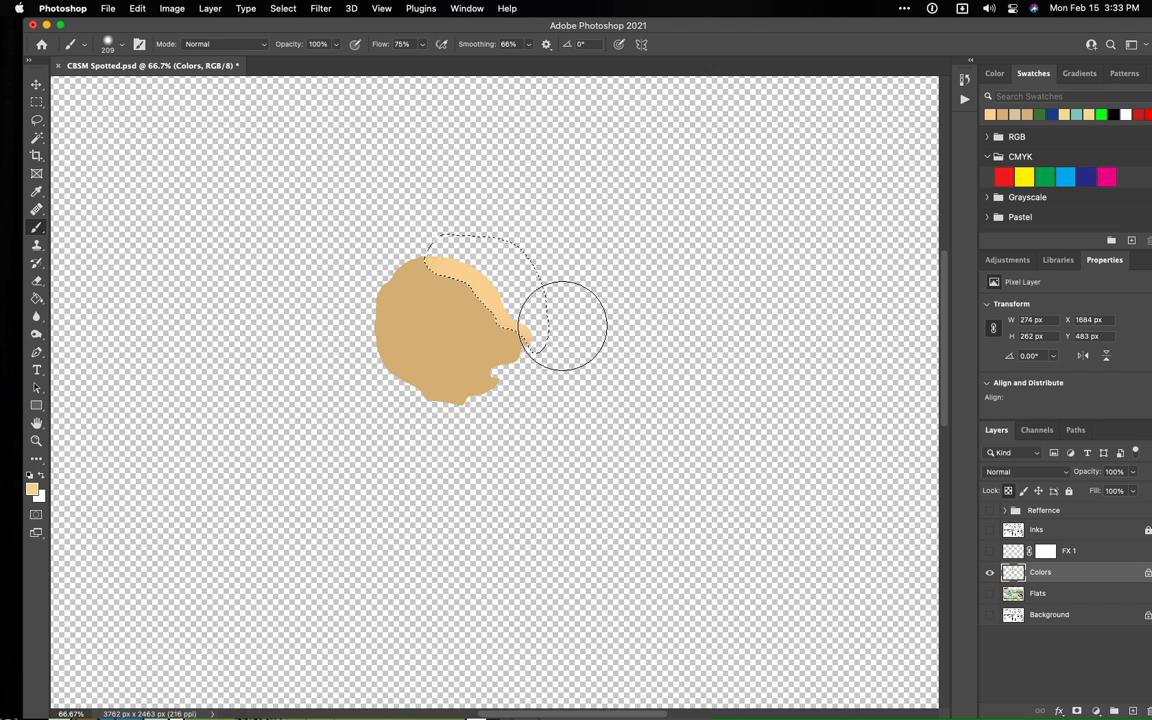
pyautogui.moveTo(562, 325); pyautogui.dragTo(534, 309)
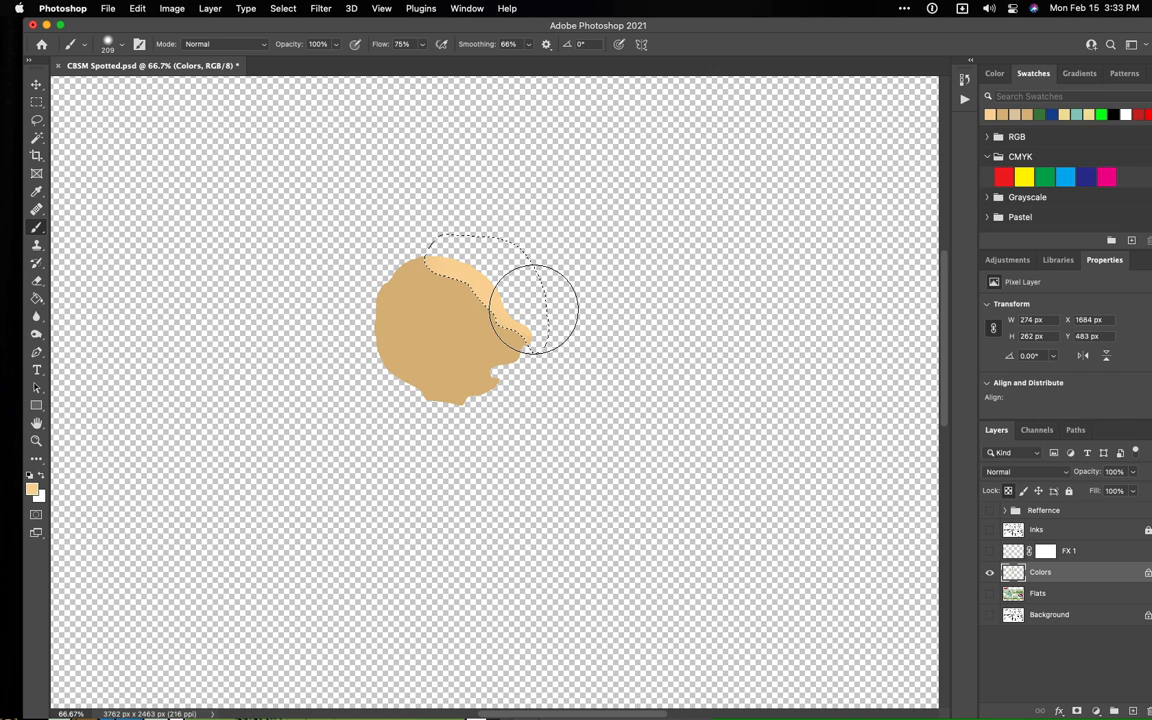
pyautogui.press('super+z')
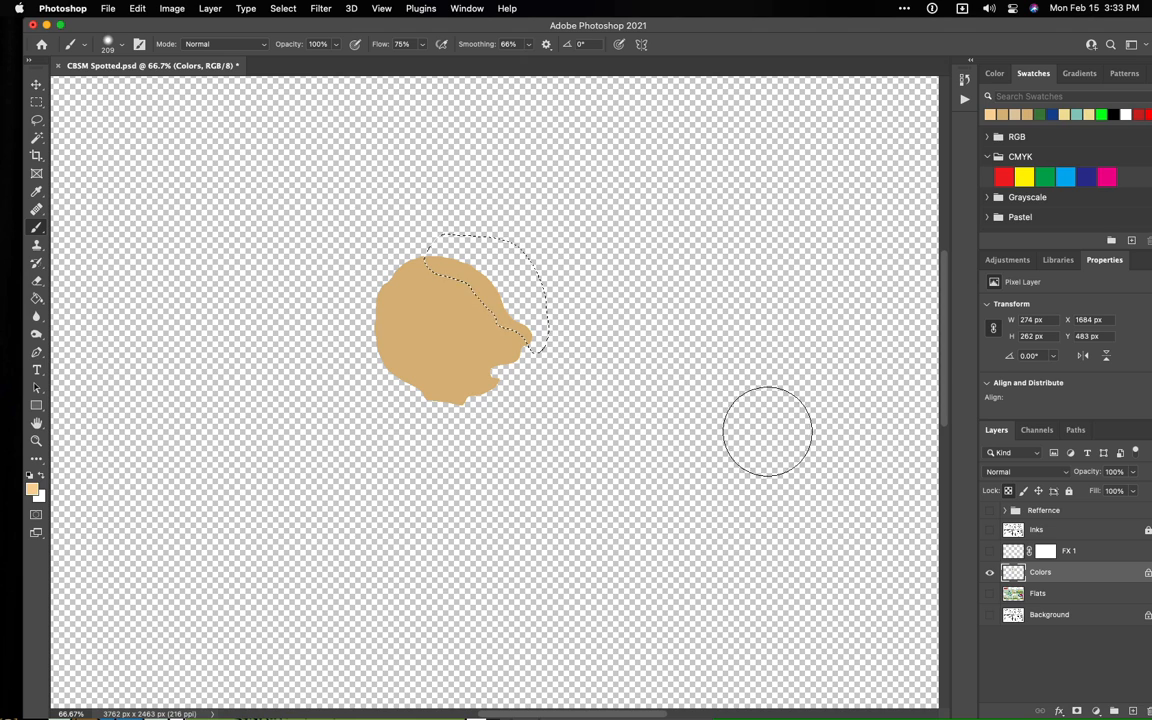
# - Show the Inks layer, clear the forehead selection and enlarge the brush tip to 300 px
pyautogui.click(989, 531)
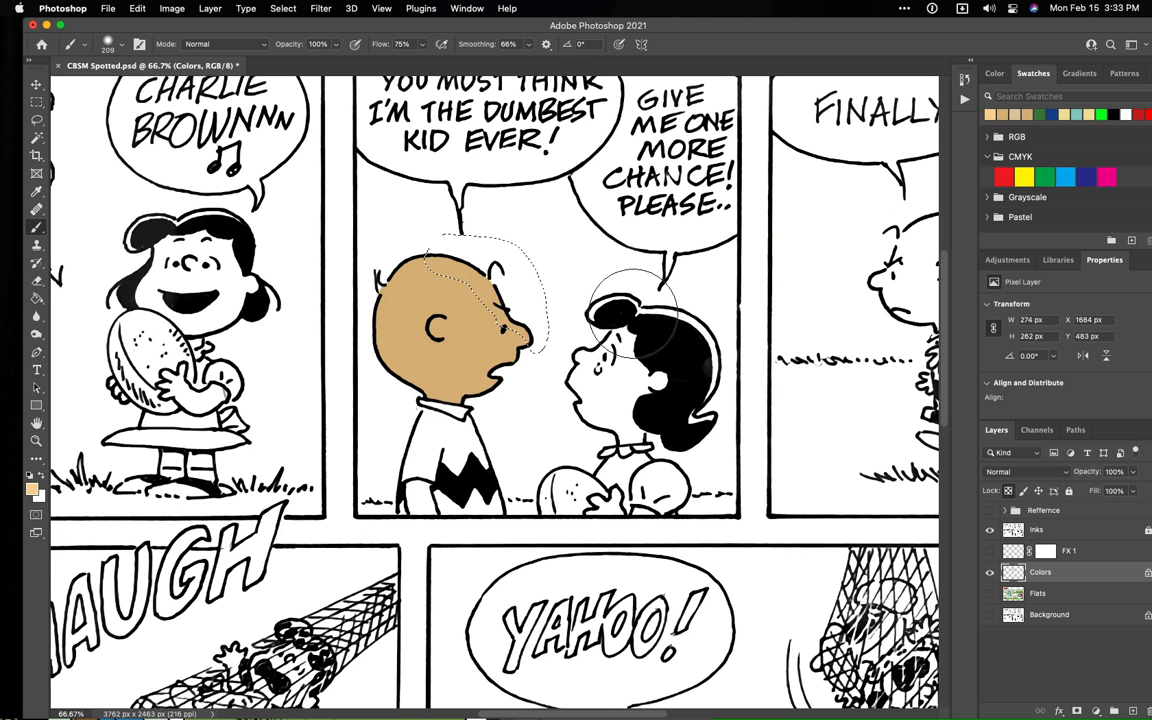
pyautogui.keyDown('ctrl'); pyautogui.keyDown('alt'); pyautogui.click(597, 241); pyautogui.keyUp('alt'); pyautogui.keyUp('ctrl')
pyautogui.moveTo(597, 243)
pyautogui.mouseDown()
pyautogui.moveTo(580, 244)
pyautogui.moveTo(615, 257)
pyautogui.moveTo(622, 288)
pyautogui.moveTo(606, 242)
pyautogui.moveTo(585, 242)
pyautogui.mouseUp()
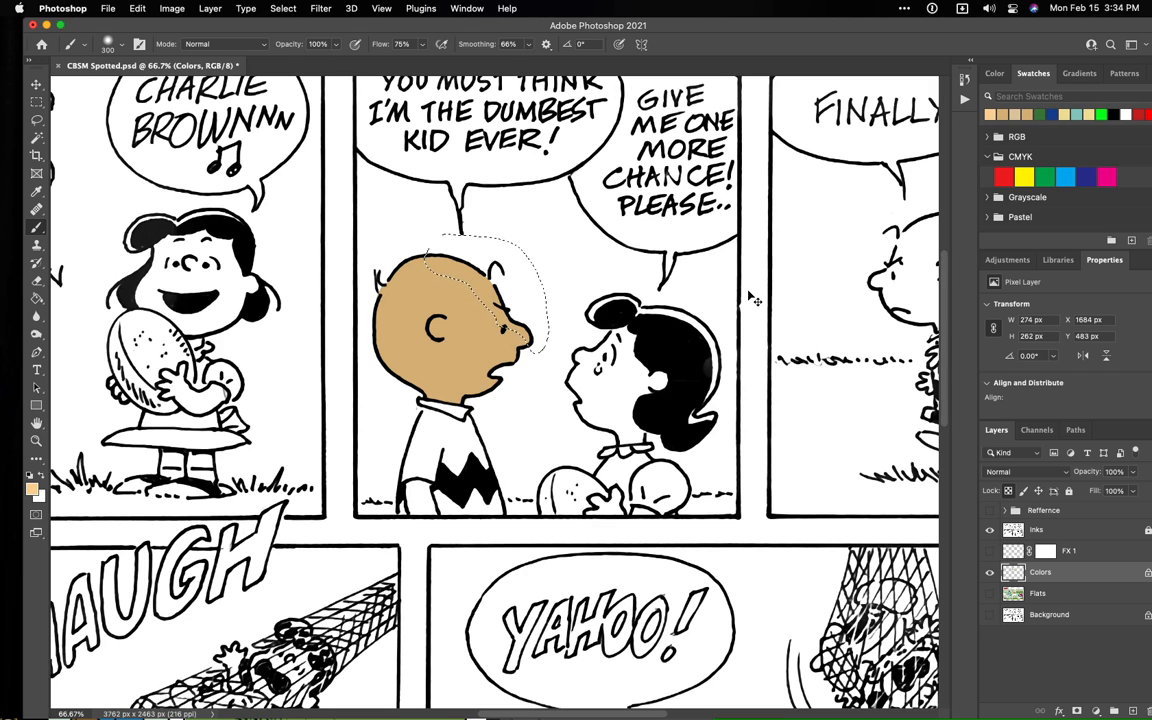
pyautogui.hotkey('ctrl', 'd')
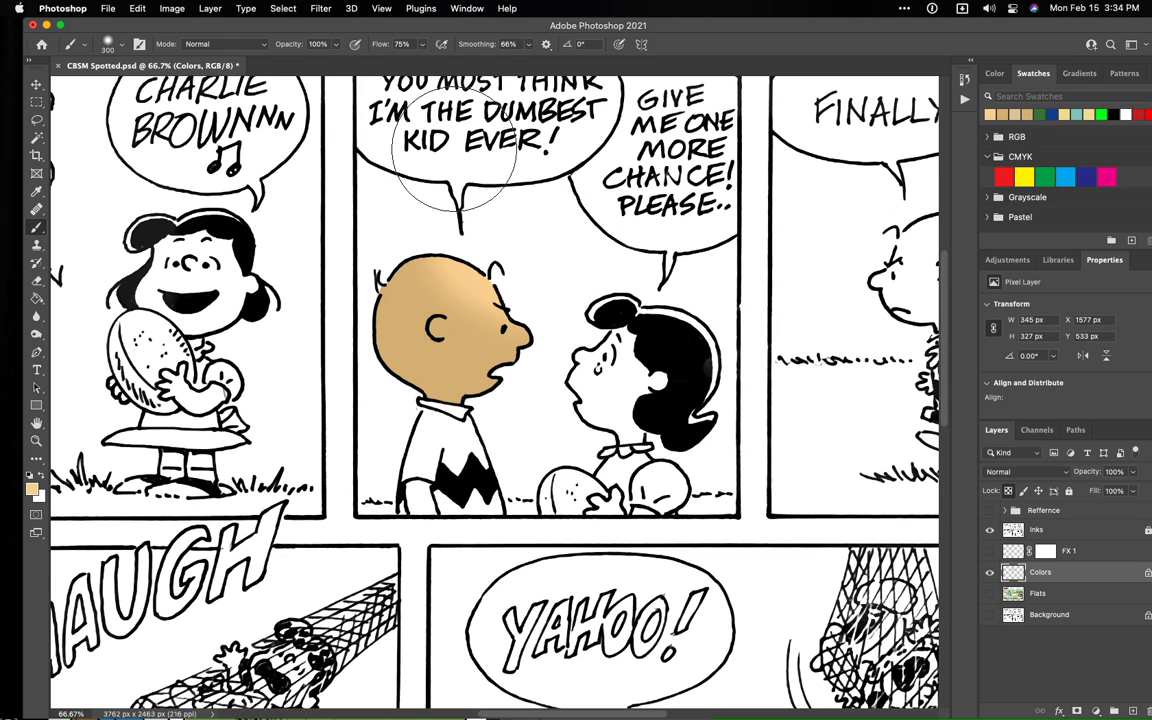
# - Set the brush opacity to 62%, try soft light tan strokes on Charlie Brown's head, and revert the history to the Deselect state
pyautogui.click(336, 45)
pyautogui.moveTo(313, 63); pyautogui.dragTo(311, 63)
pyautogui.moveTo(529, 267)
pyautogui.mouseDown()
pyautogui.moveTo(566, 286)
pyautogui.moveTo(510, 271)
pyautogui.moveTo(515, 259)
pyautogui.moveTo(468, 233)
pyautogui.moveTo(504, 244)
pyautogui.moveTo(540, 283)
pyautogui.mouseUp()
pyautogui.hotkey('ctrl', 'z')
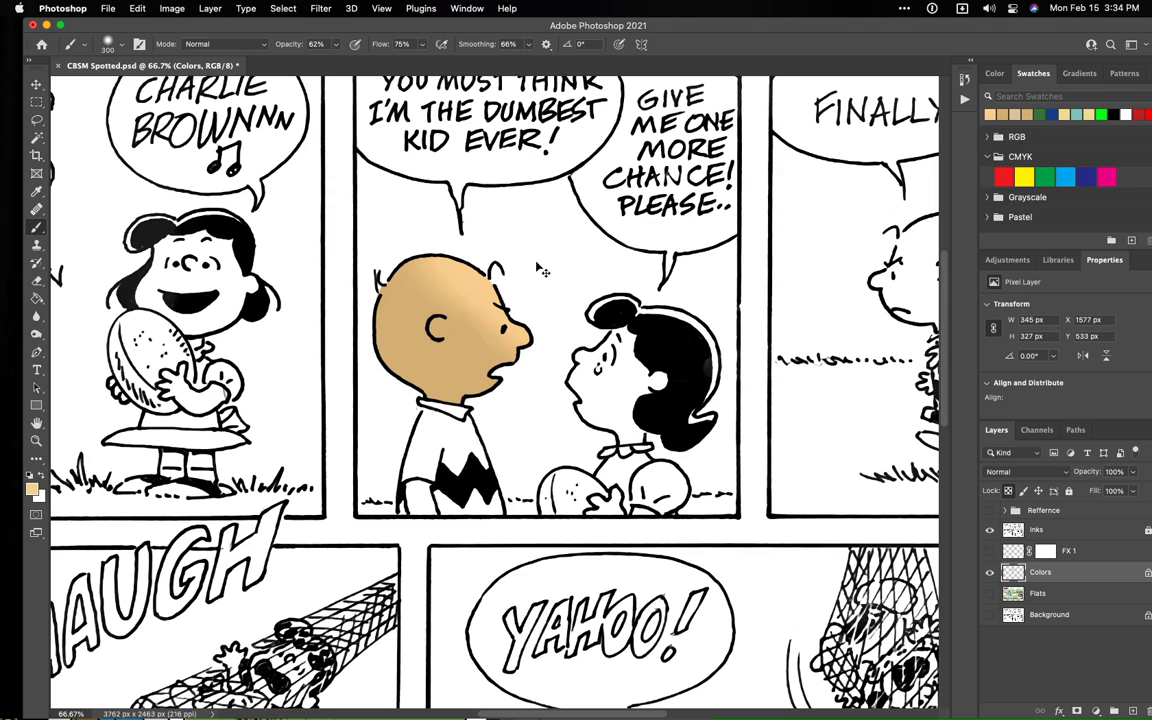
pyautogui.click(962, 82)
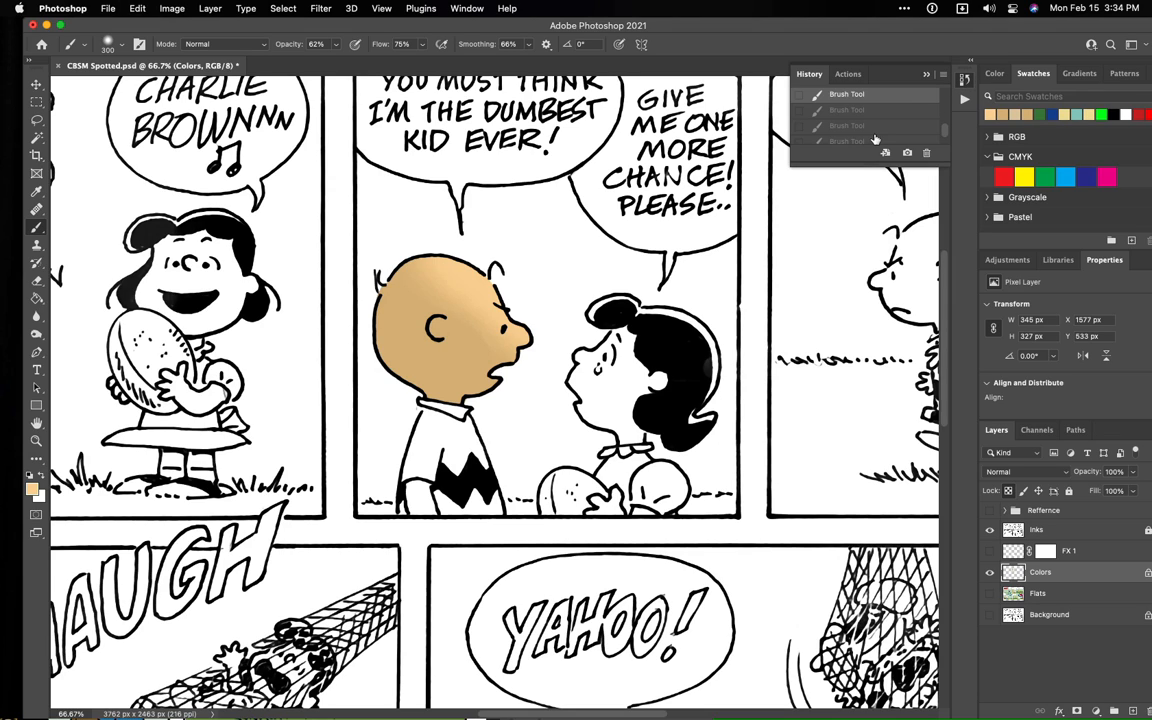
pyautogui.scroll(3, 875, 139)
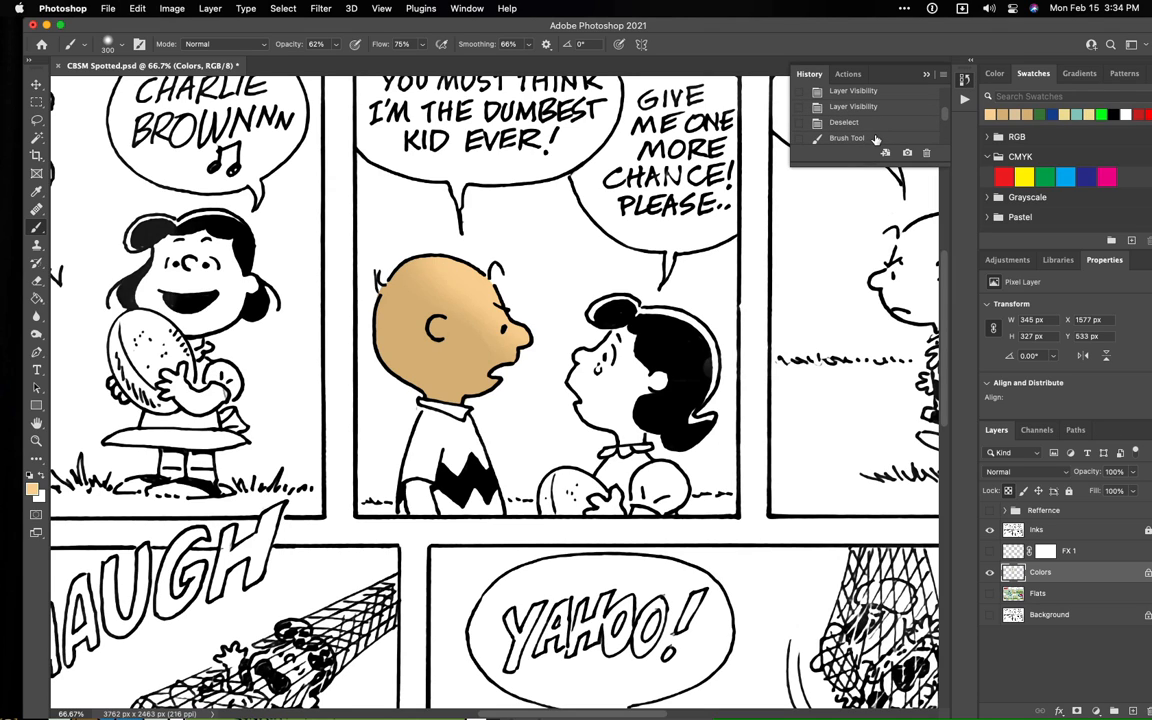
pyautogui.click(864, 127)
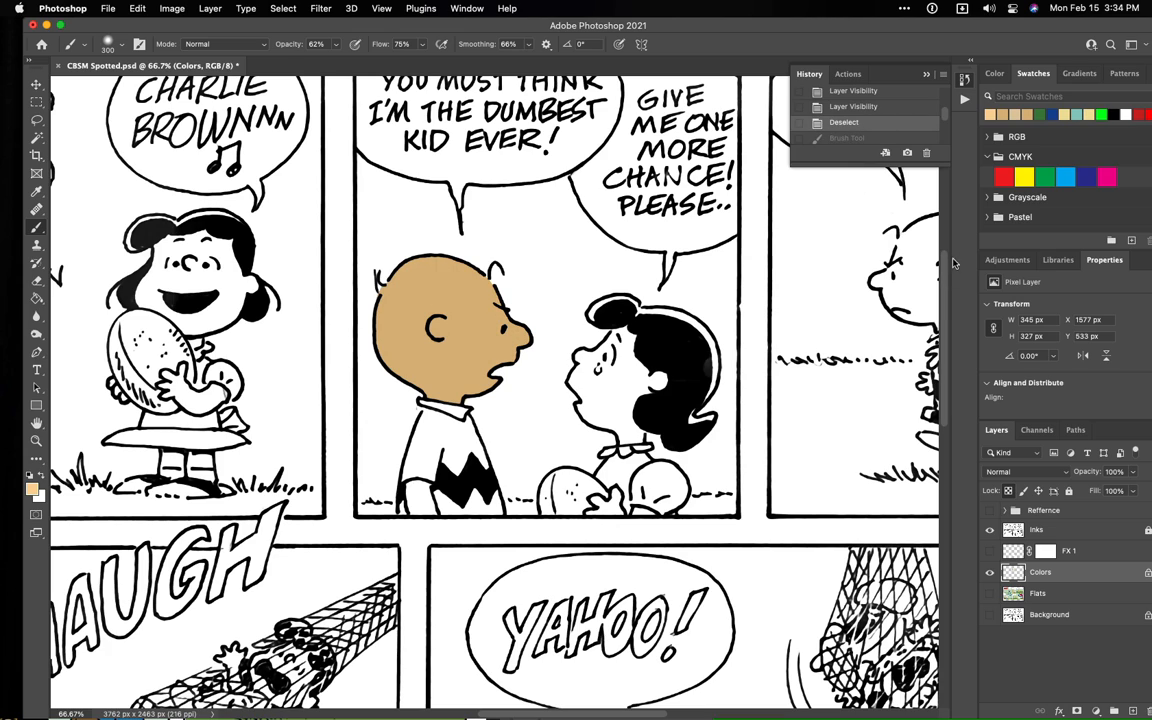
# - Set the foreground color to pale yellow #ffeaaf and brush a soft highlight on Charlie Brown's upper forehead, undoing the last excess strokes
pyautogui.click(31, 487)
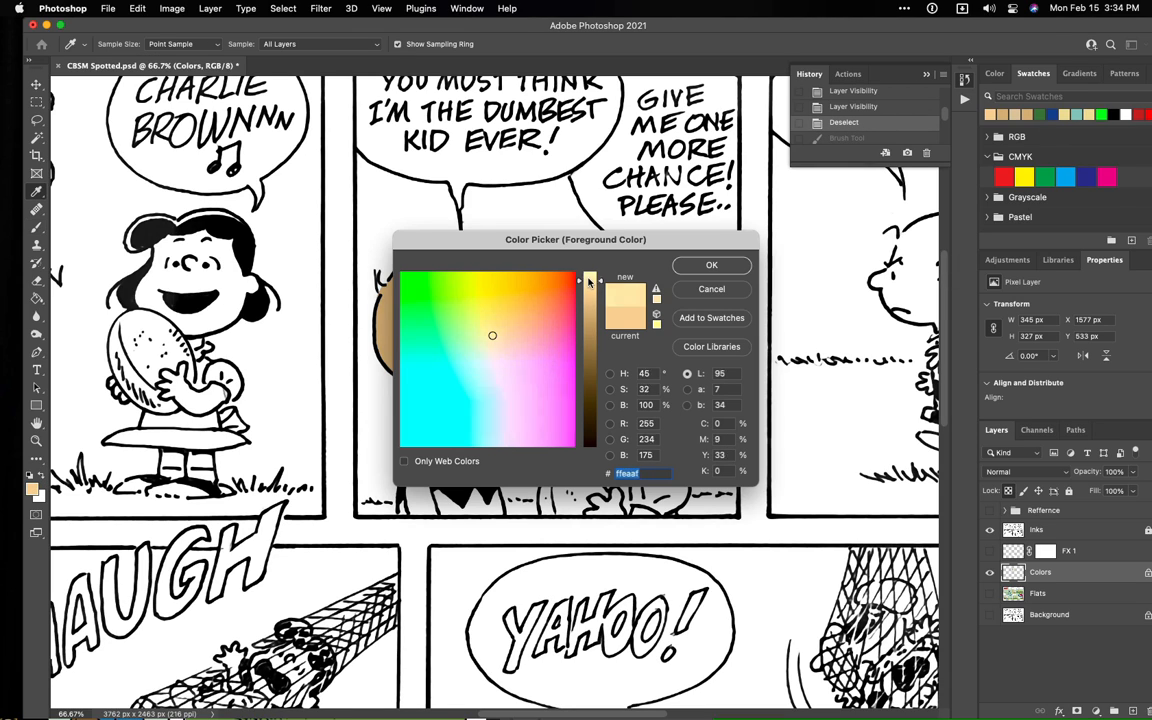
pyautogui.click(711, 265)
pyautogui.moveTo(527, 257)
pyautogui.mouseDown()
pyautogui.moveTo(490, 255)
pyautogui.moveTo(516, 257)
pyautogui.moveTo(560, 297)
pyautogui.mouseUp()
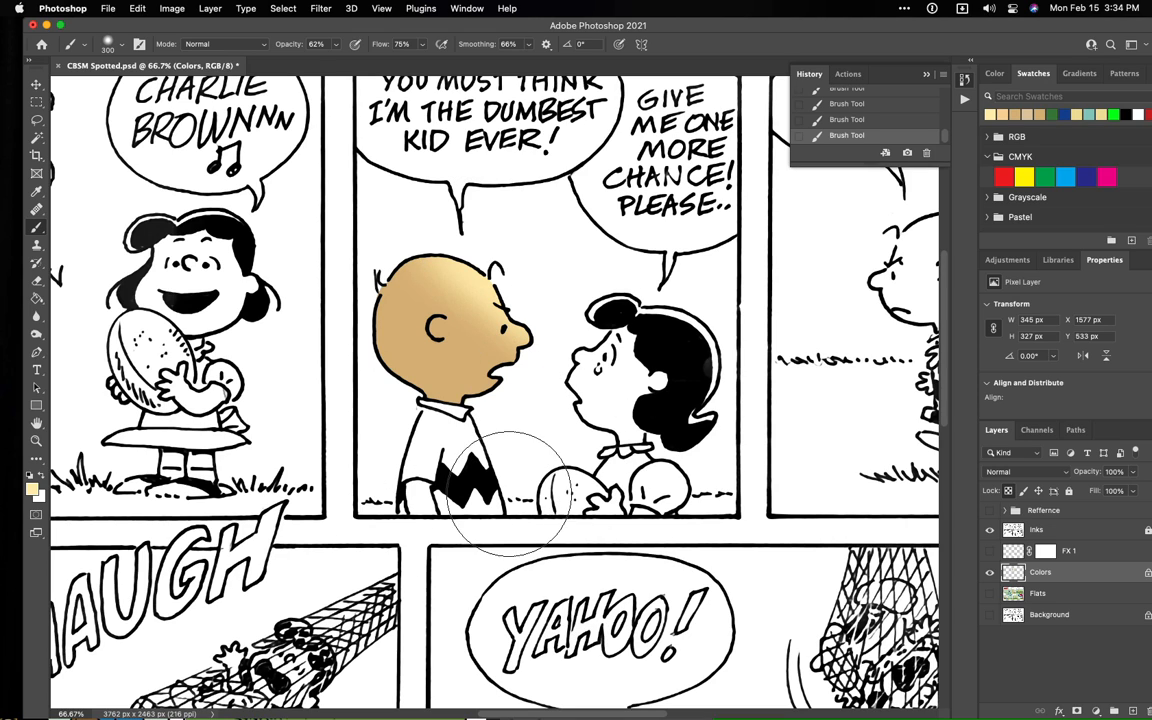
pyautogui.press('super+z')
pyautogui.press('super+z')
pyautogui.press('super+z')
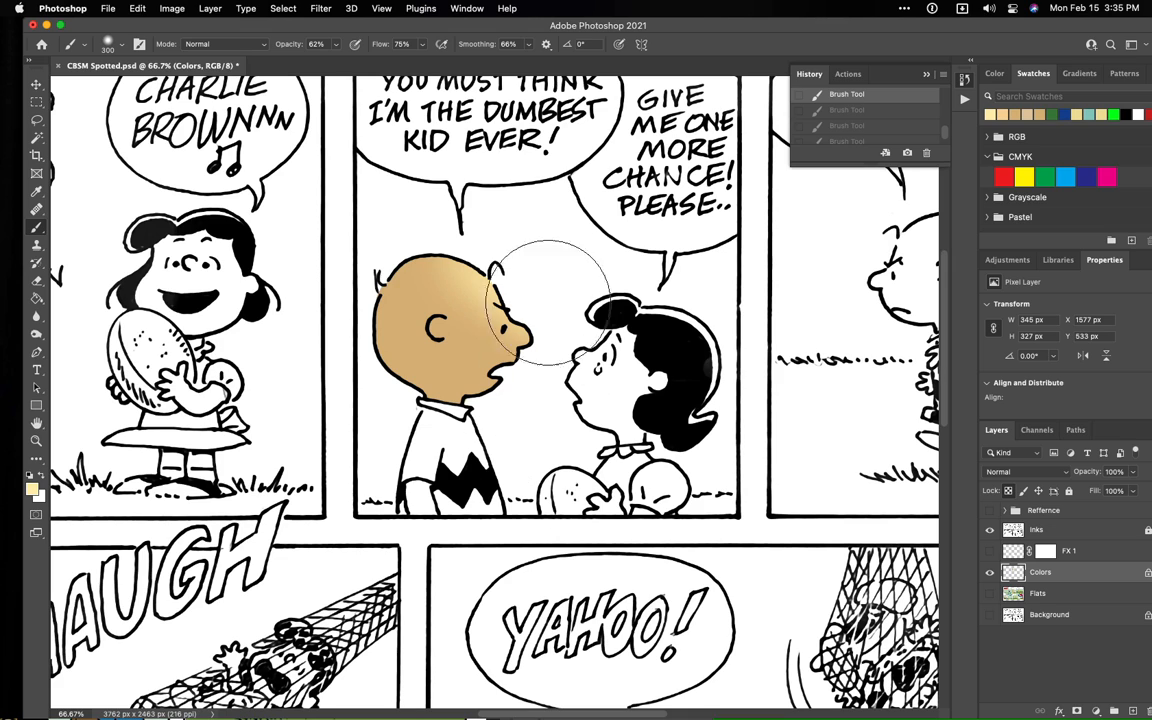
# - Show the Flats layer and select Lucy's face on it with the Magic Wand in the middle panel
pyautogui.click(990, 594)
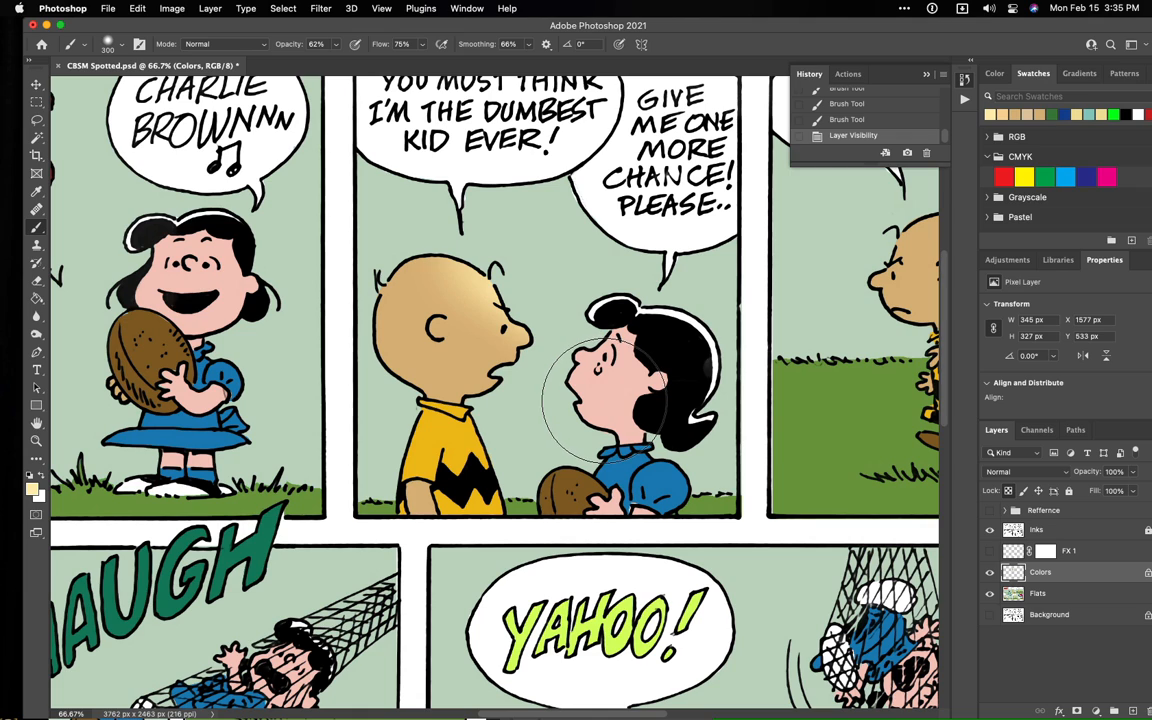
pyautogui.press('w')
pyautogui.click(614, 394)
pyautogui.press('super+d')
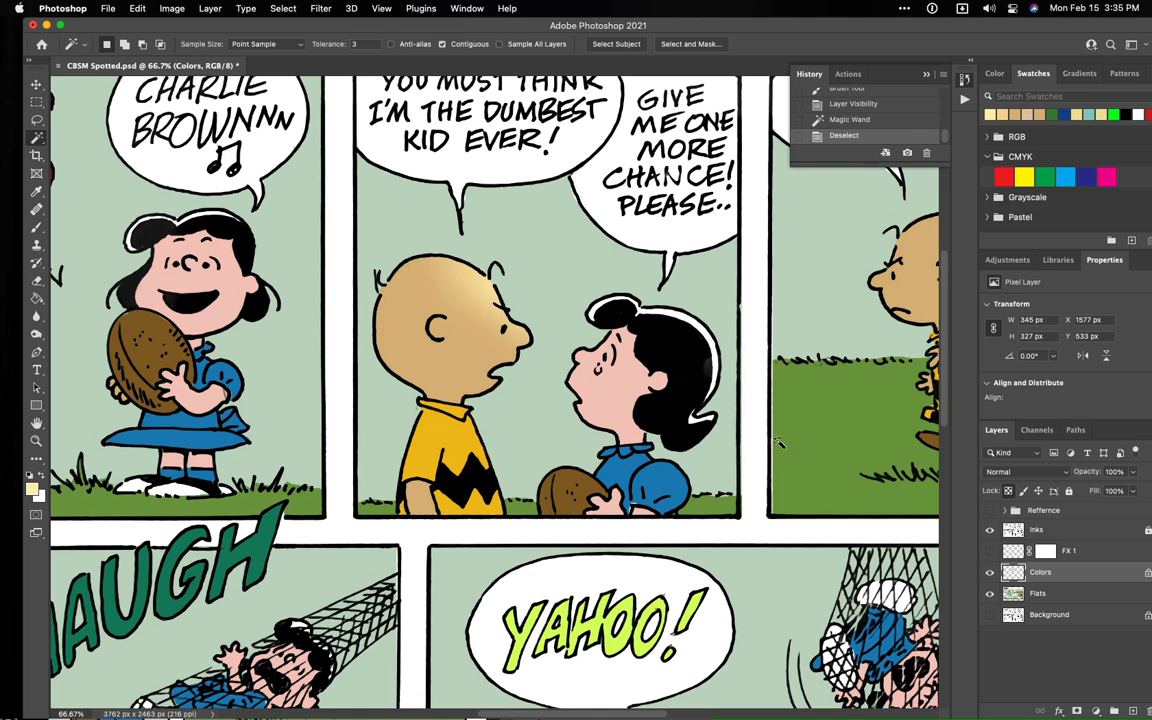
pyautogui.click(1040, 593)
pyautogui.click(614, 394)
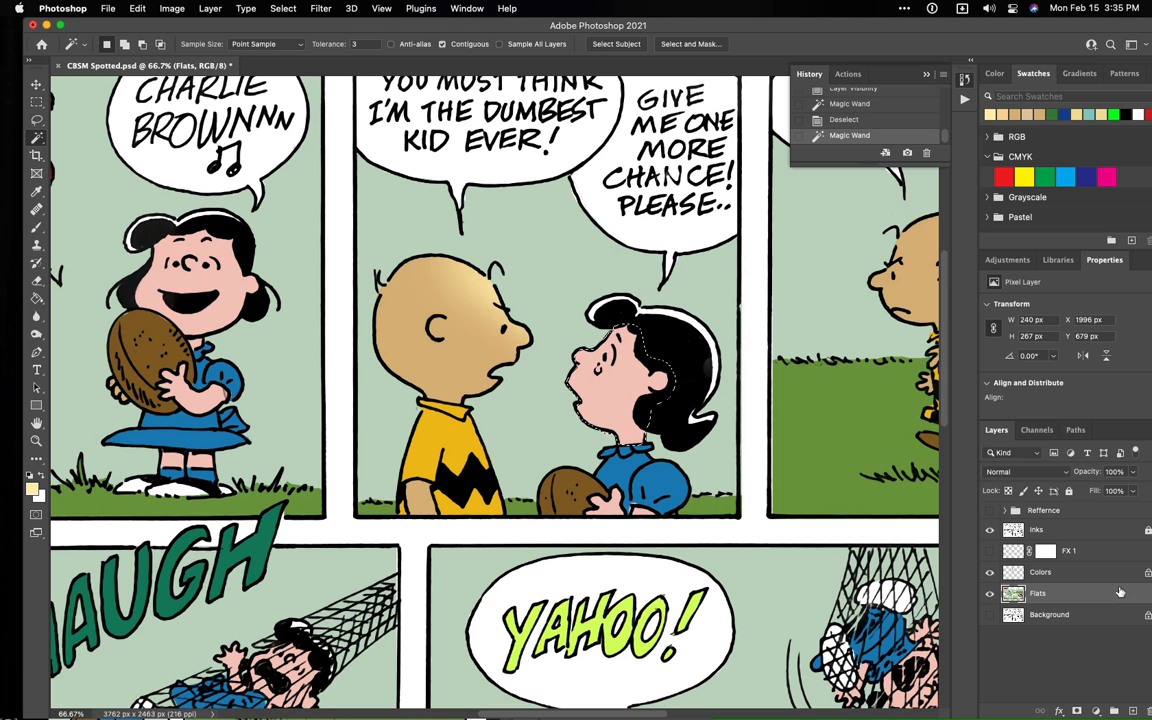
# - Lock the Flats layer and paste a copy of Lucy's face onto a new layer placed above Colors
pyautogui.moveTo(922, 32); pyautogui.dragTo(888, 33)
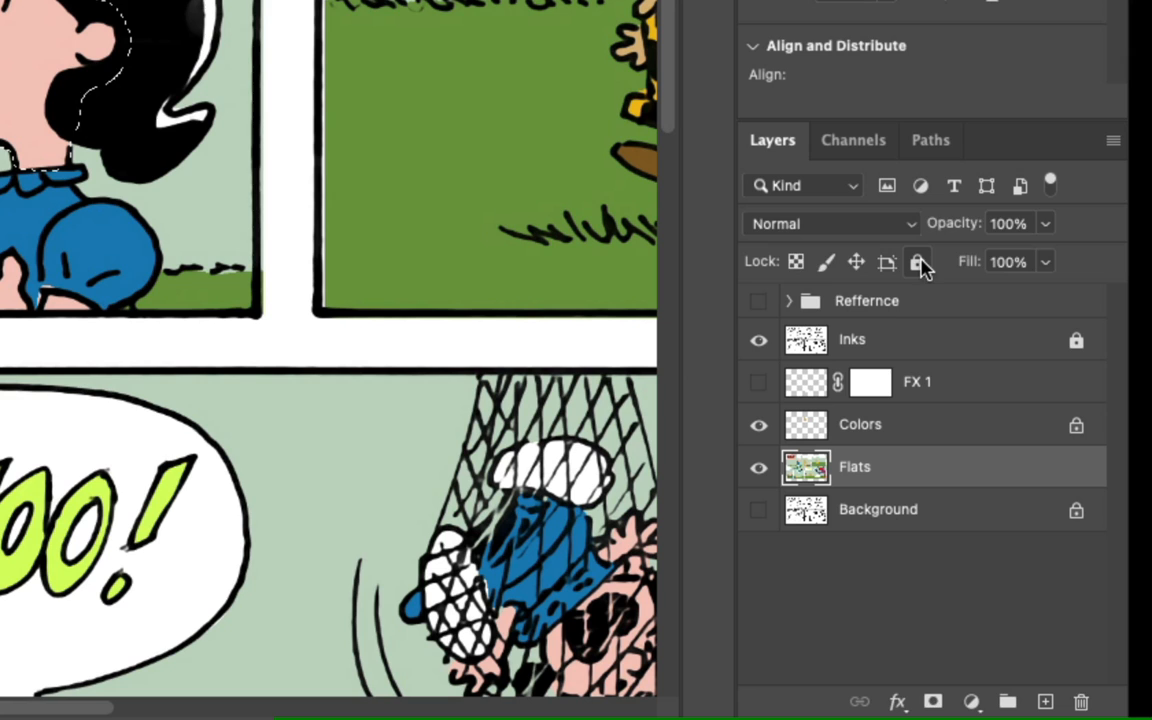
pyautogui.click(918, 262)
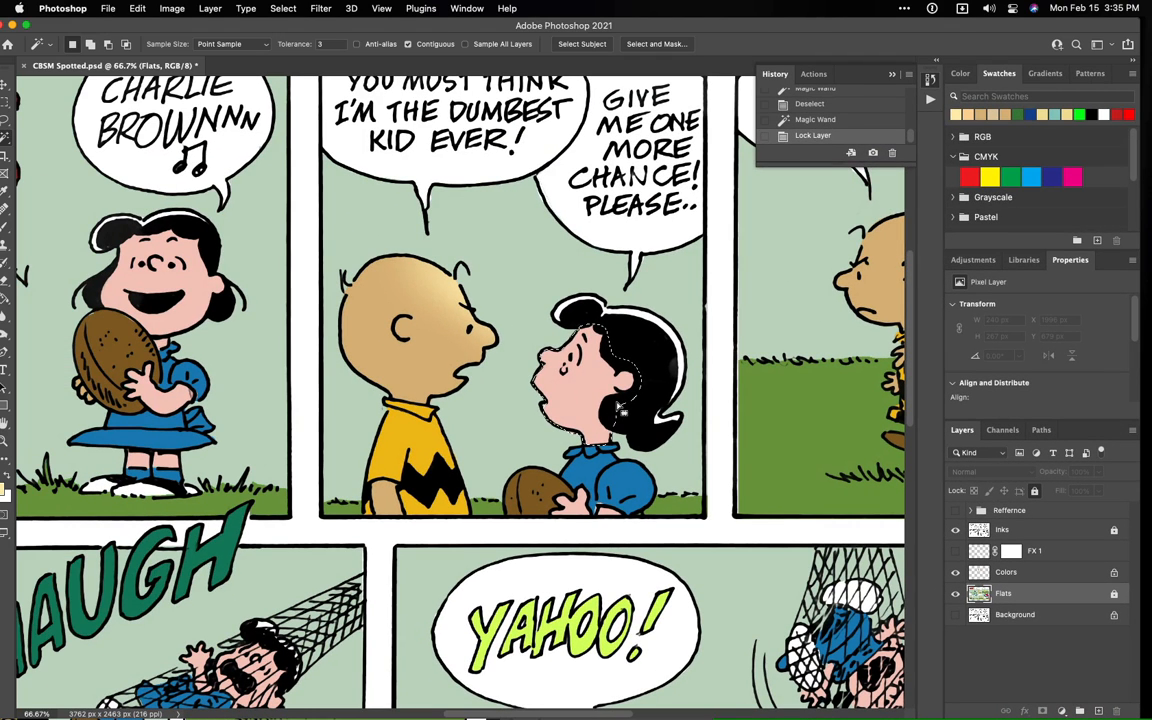
pyautogui.press('super+v')
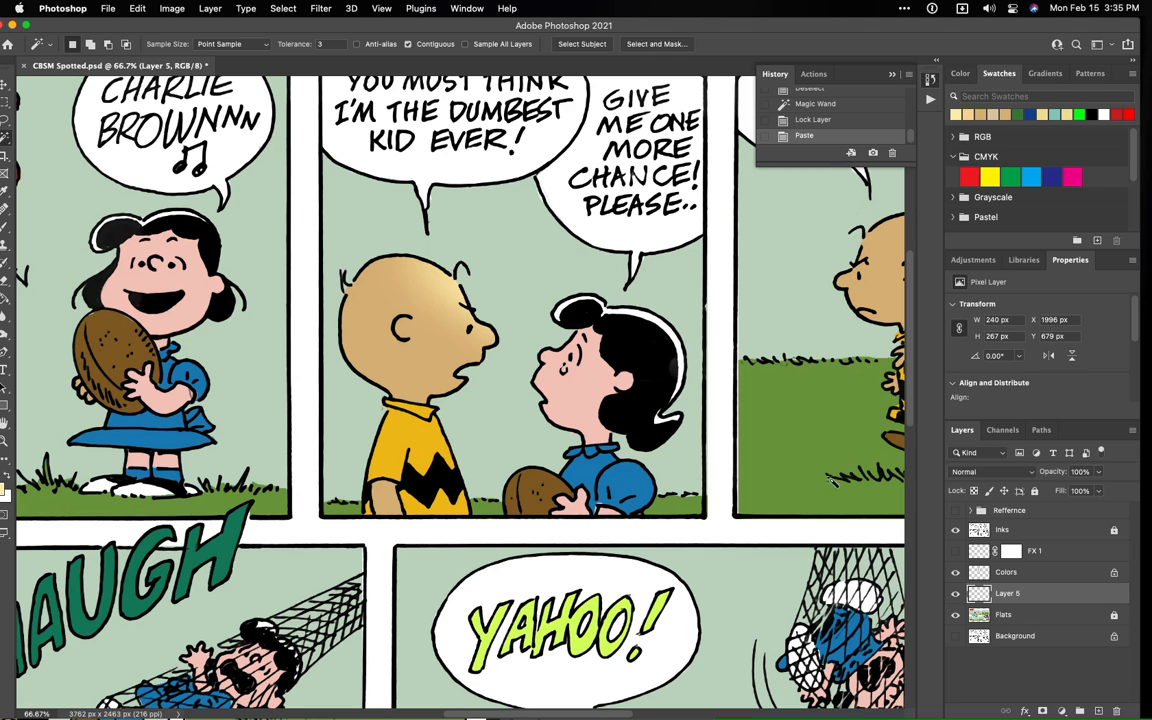
pyautogui.moveTo(980, 590); pyautogui.dragTo(973, 581)
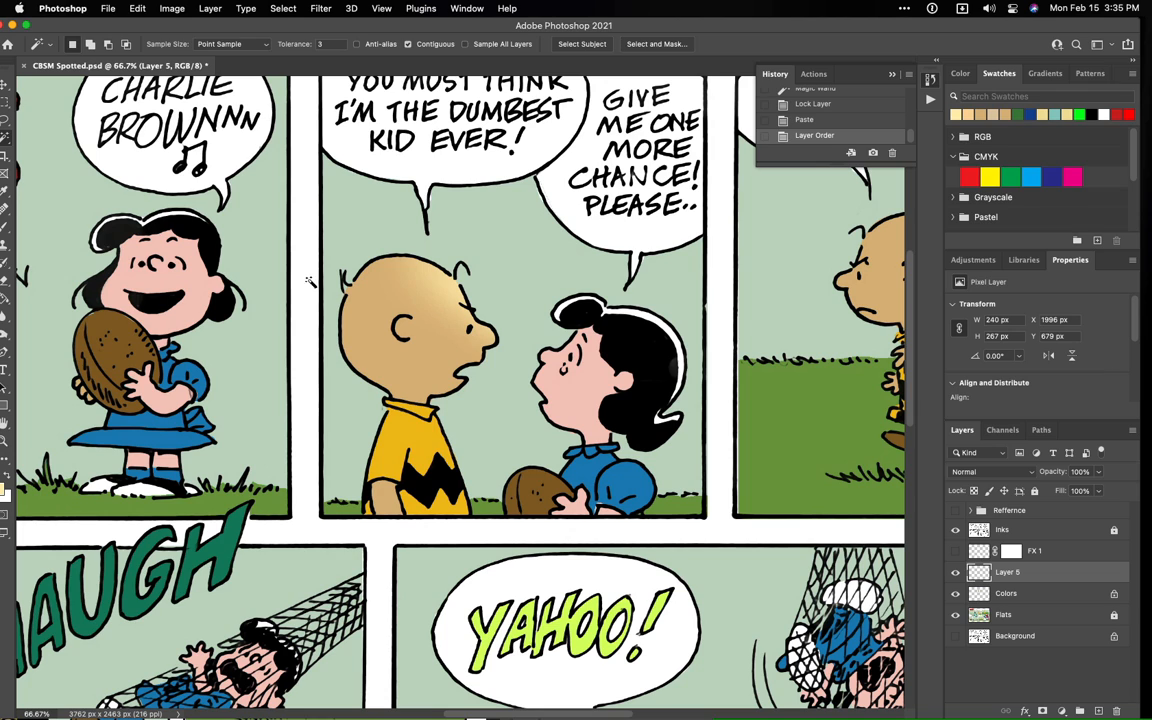
# - Sample Lucy's pink skin for the brush and darken the foreground color to #cfa59c by lowering its Lab lightness to 71
pyautogui.press('b')
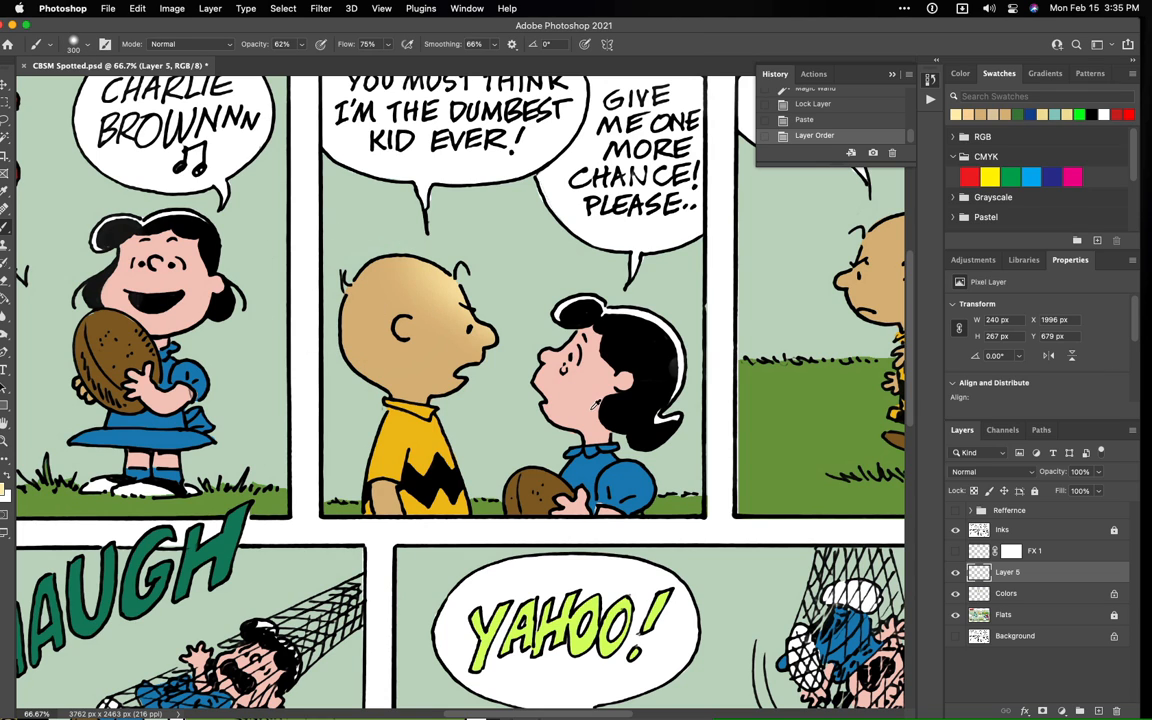
pyautogui.keyDown('alt'); pyautogui.click(592, 409); pyautogui.keyUp('alt')
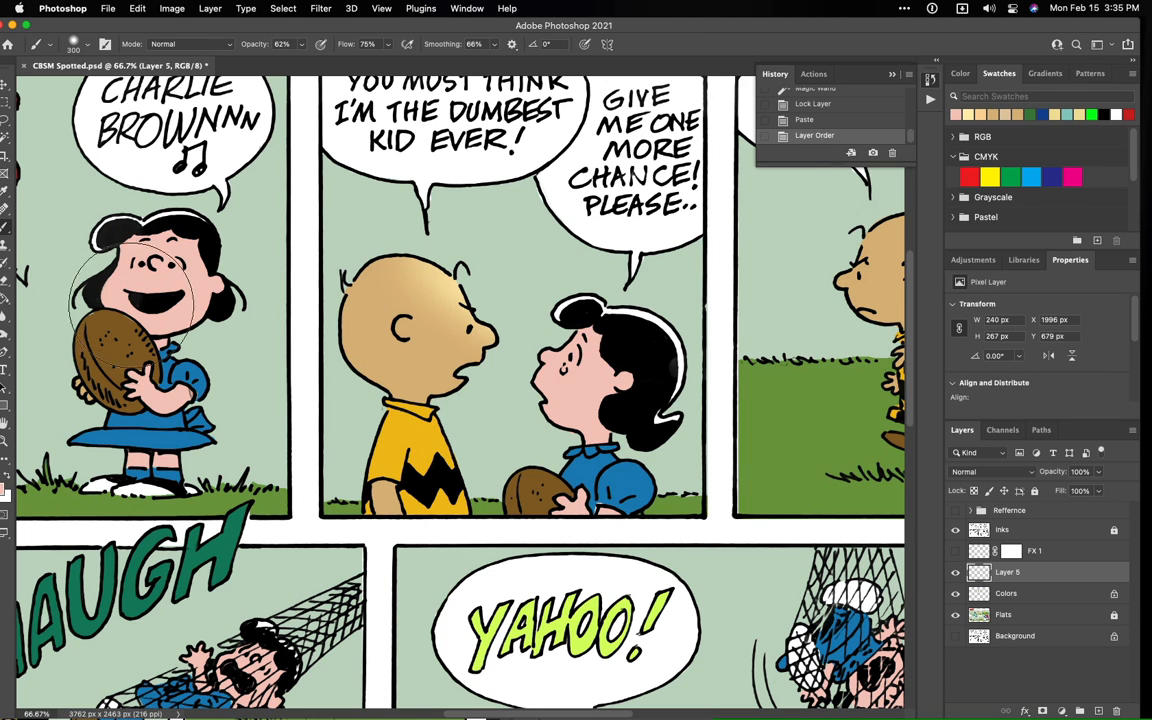
pyautogui.moveTo(160, 25); pyautogui.dragTo(172, 25)
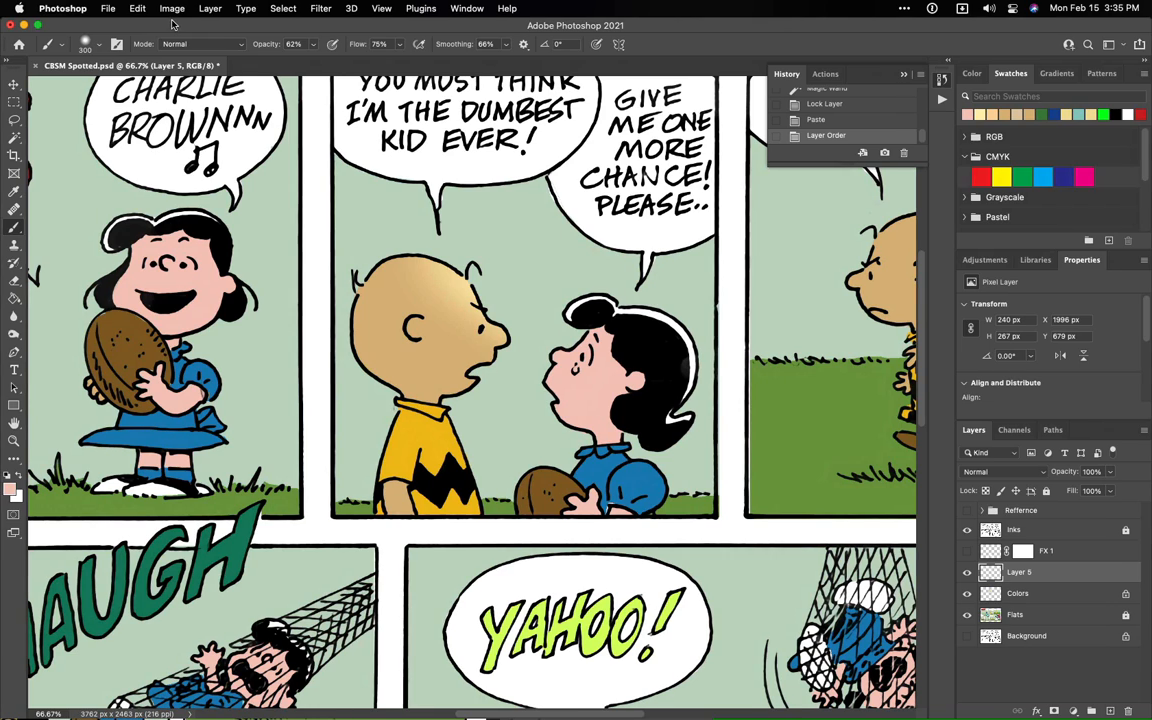
pyautogui.click(12, 490)
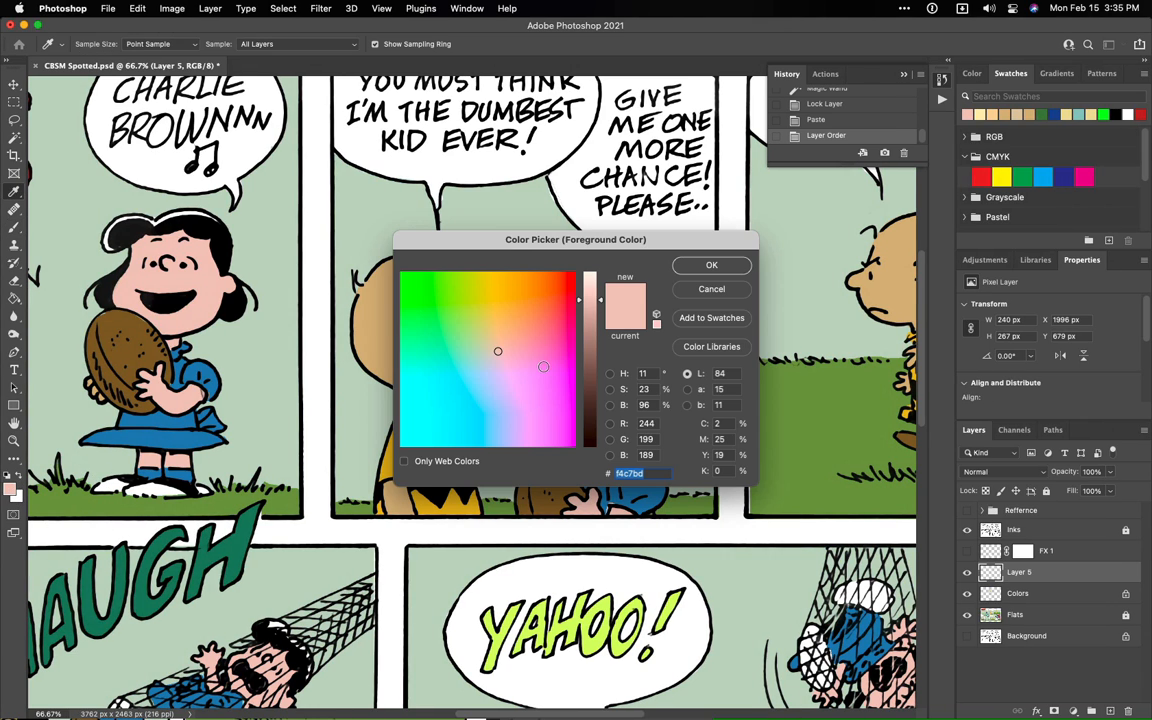
pyautogui.moveTo(590, 300); pyautogui.dragTo(591, 323)
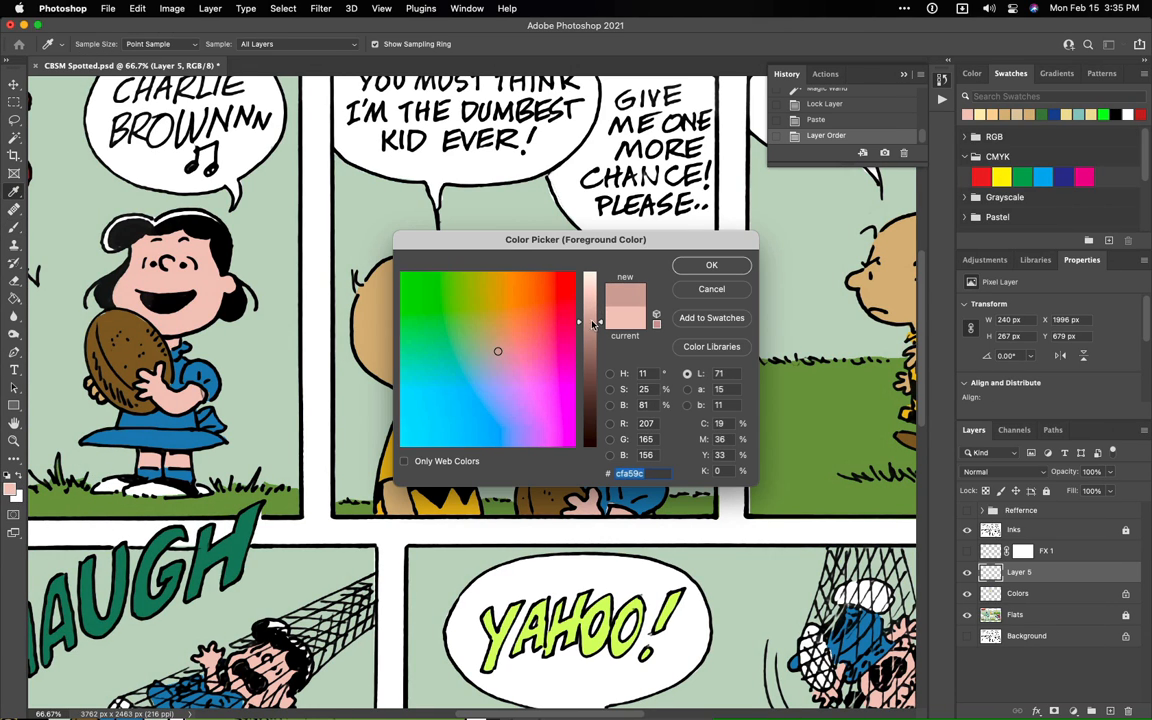
pyautogui.click(711, 266)
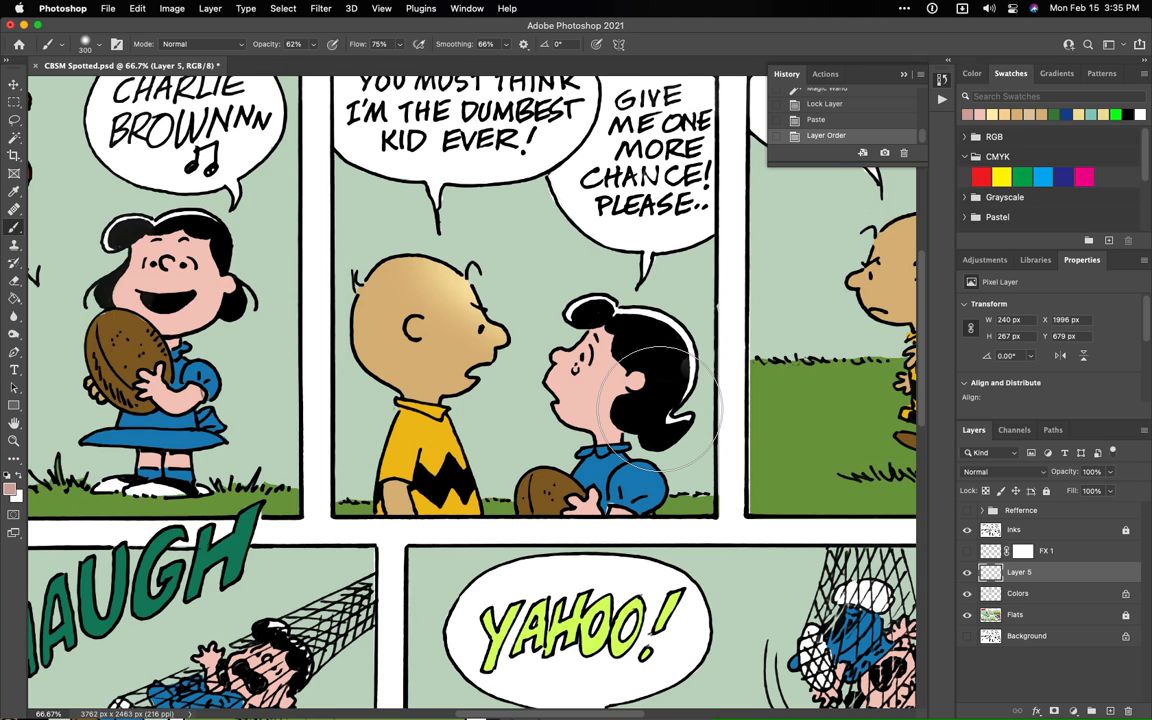
# - Outline the shadow areas on Lucy's face with the Lasso, combining her neck, hairline, nose, cheek, chin and ear in one selection
pyautogui.press('w')
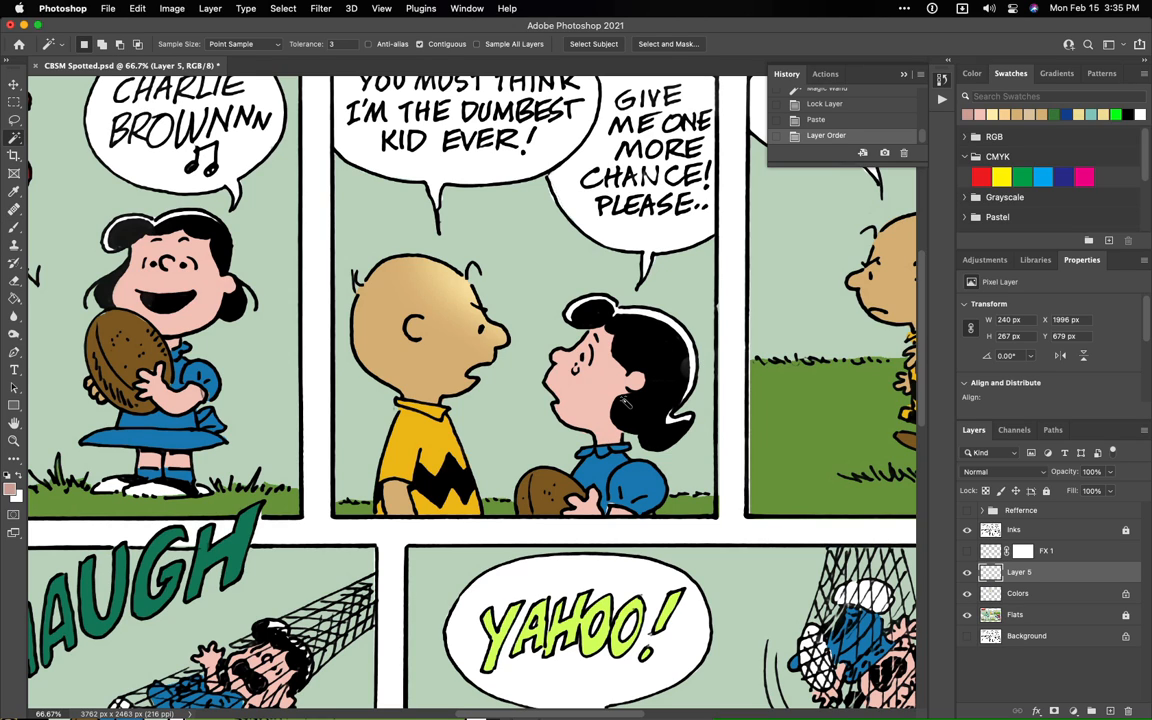
pyautogui.press('l')
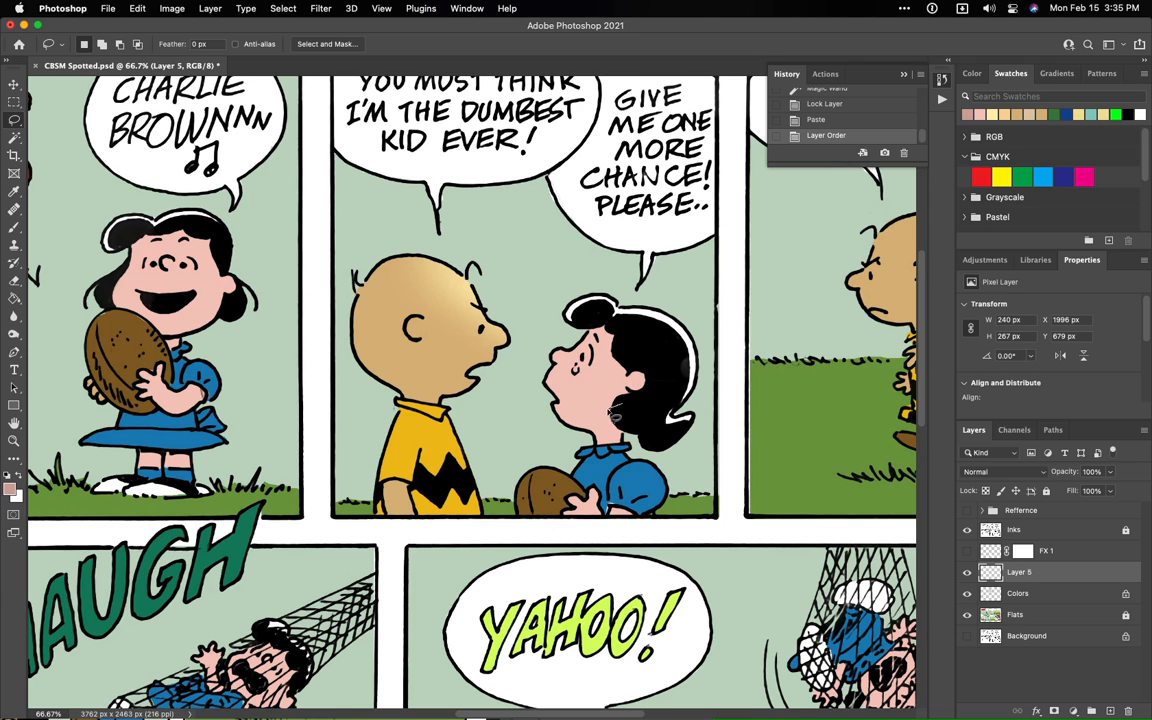
pyautogui.moveTo(608, 421)
pyautogui.mouseDown()
pyautogui.moveTo(604, 445)
pyautogui.moveTo(624, 447)
pyautogui.moveTo(626, 407)
pyautogui.mouseUp()
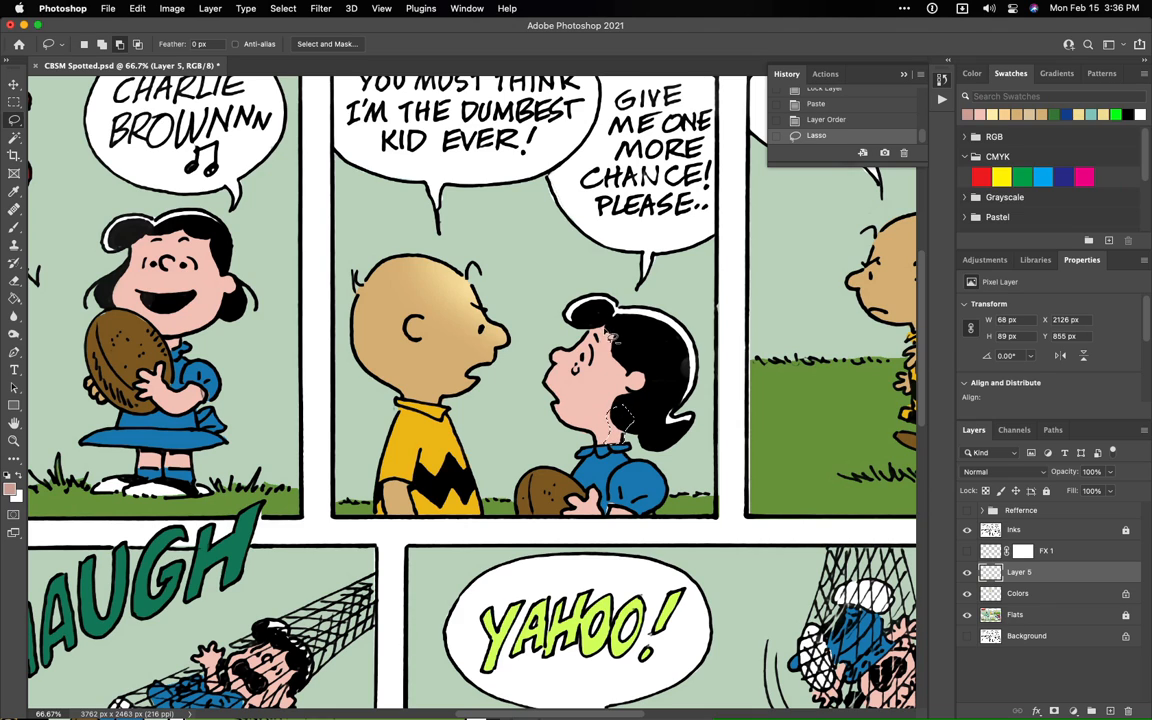
pyautogui.moveTo(597, 332)
pyautogui.mouseDown()
pyautogui.moveTo(613, 378)
pyautogui.moveTo(635, 384)
pyautogui.moveTo(617, 325)
pyautogui.mouseUp()
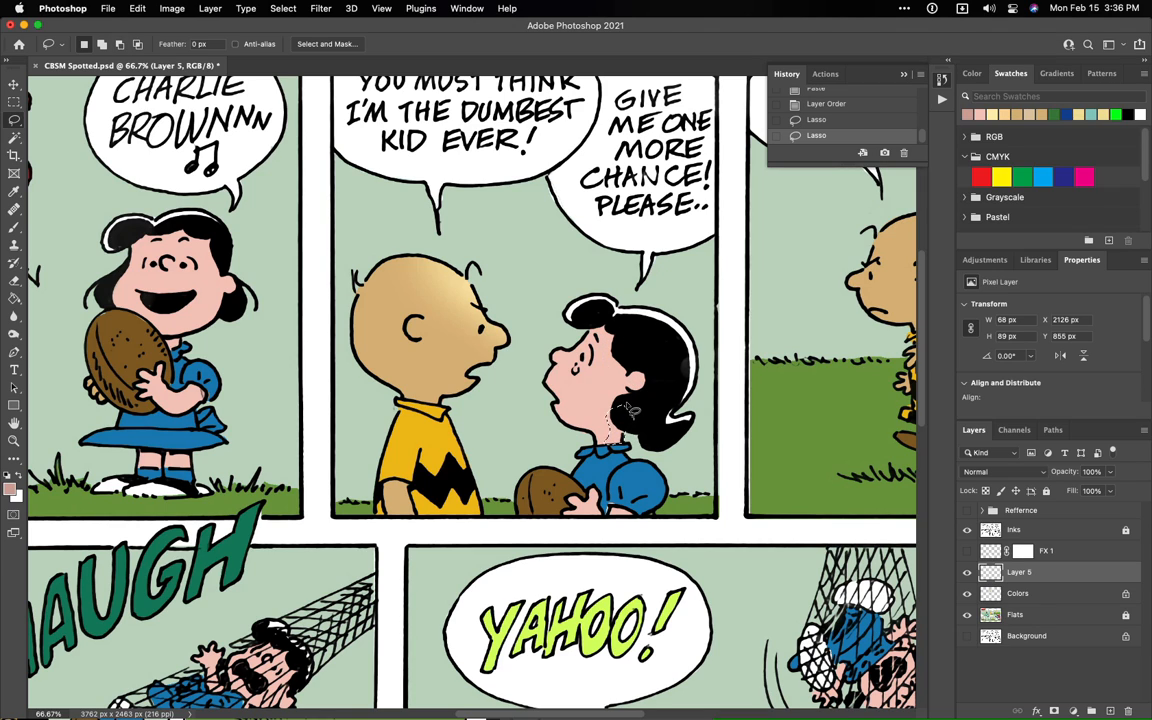
pyautogui.press('shift')
pyautogui.moveTo(611, 365)
pyautogui.mouseDown()
pyautogui.moveTo(629, 374)
pyautogui.moveTo(623, 327)
pyautogui.moveTo(560, 292)
pyautogui.moveTo(540, 298)
pyautogui.mouseUp()
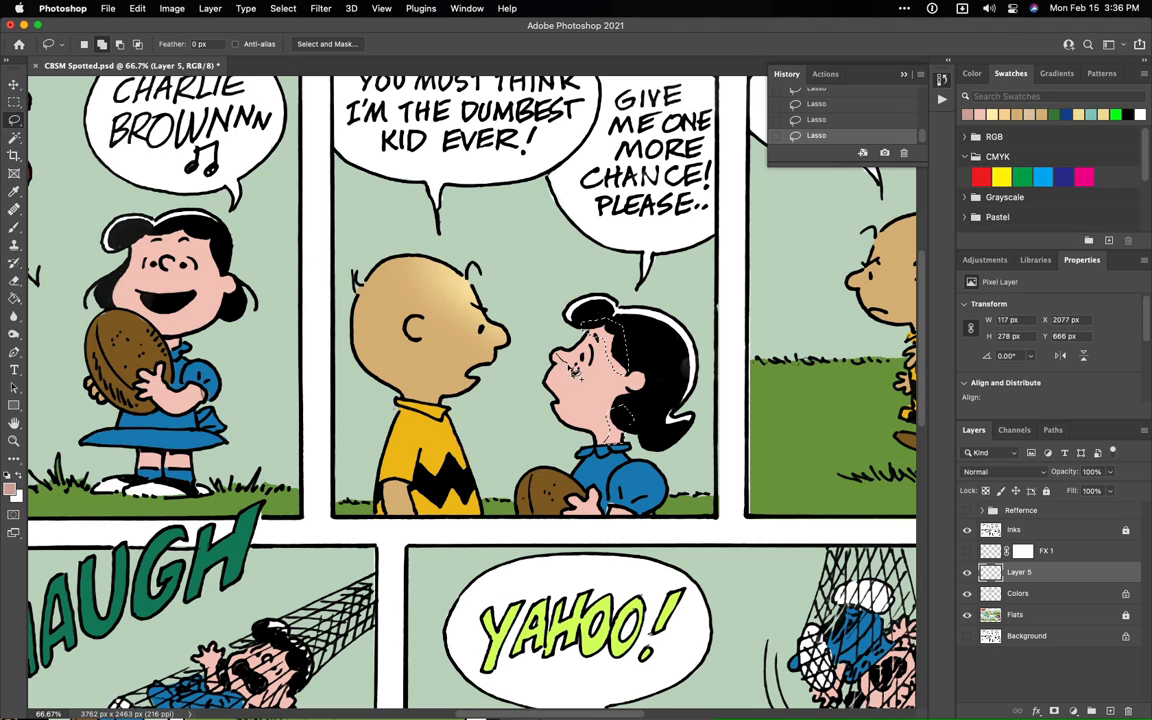
pyautogui.moveTo(557, 361); pyautogui.dragTo(555, 358)
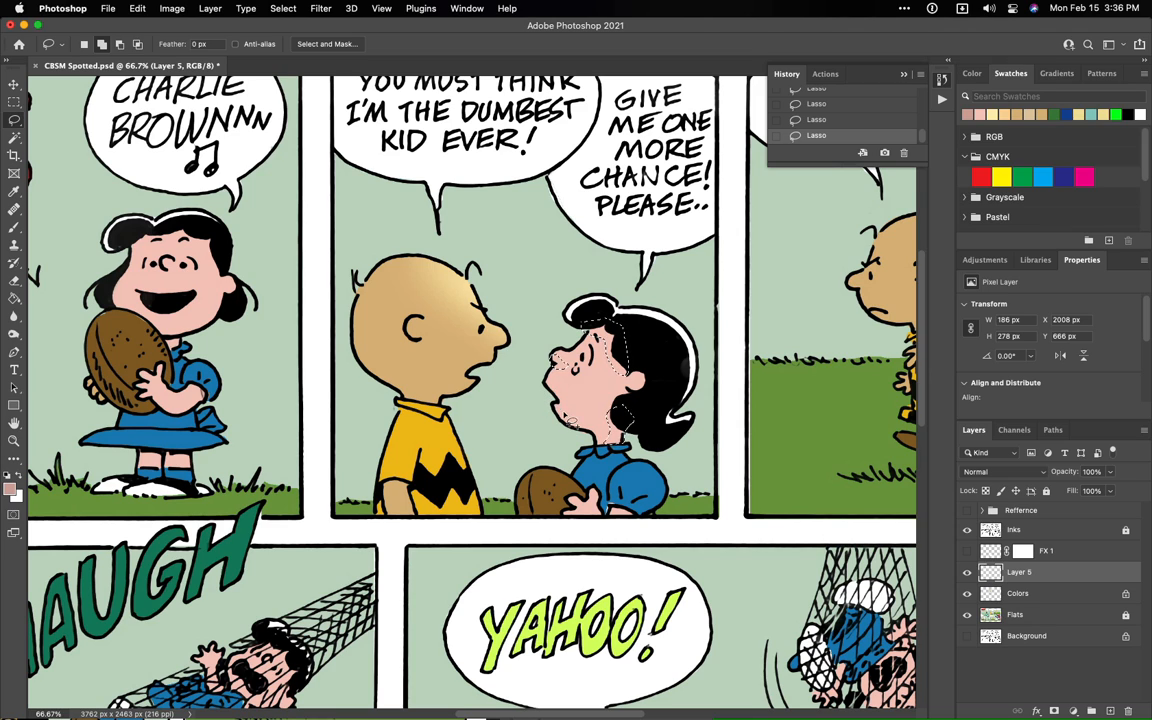
pyautogui.moveTo(557, 405)
pyautogui.mouseDown()
pyautogui.moveTo(584, 433)
pyautogui.moveTo(553, 401)
pyautogui.mouseUp()
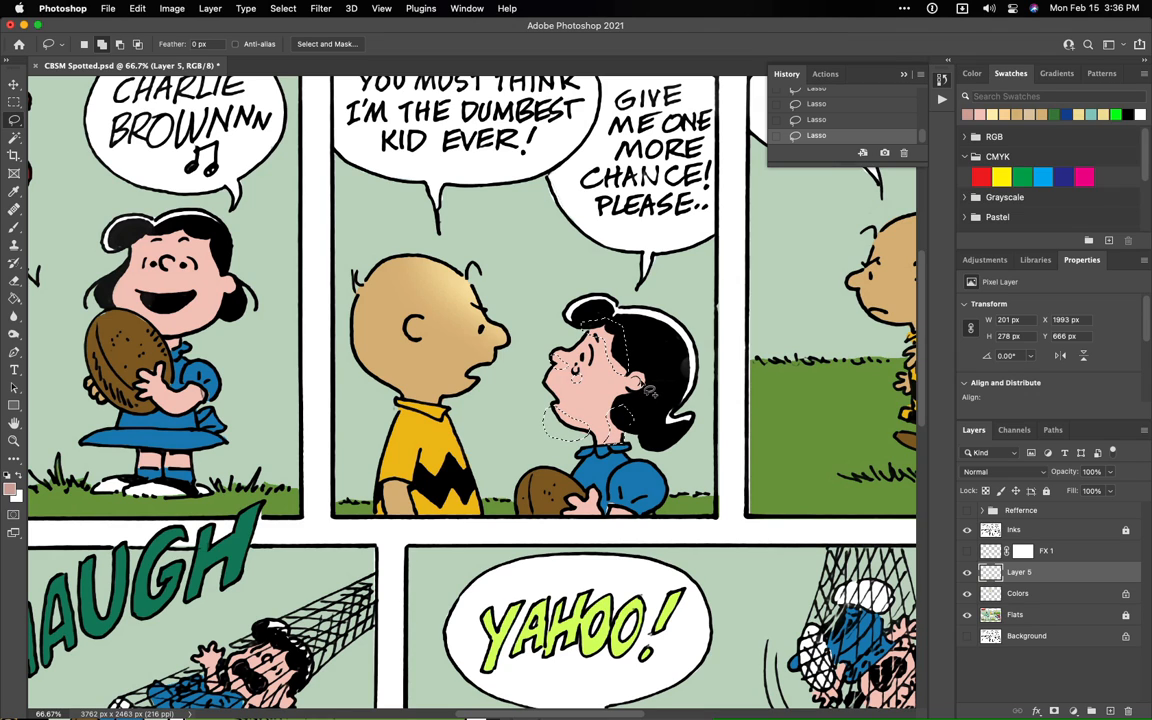
pyautogui.moveTo(632, 377); pyautogui.dragTo(638, 388)
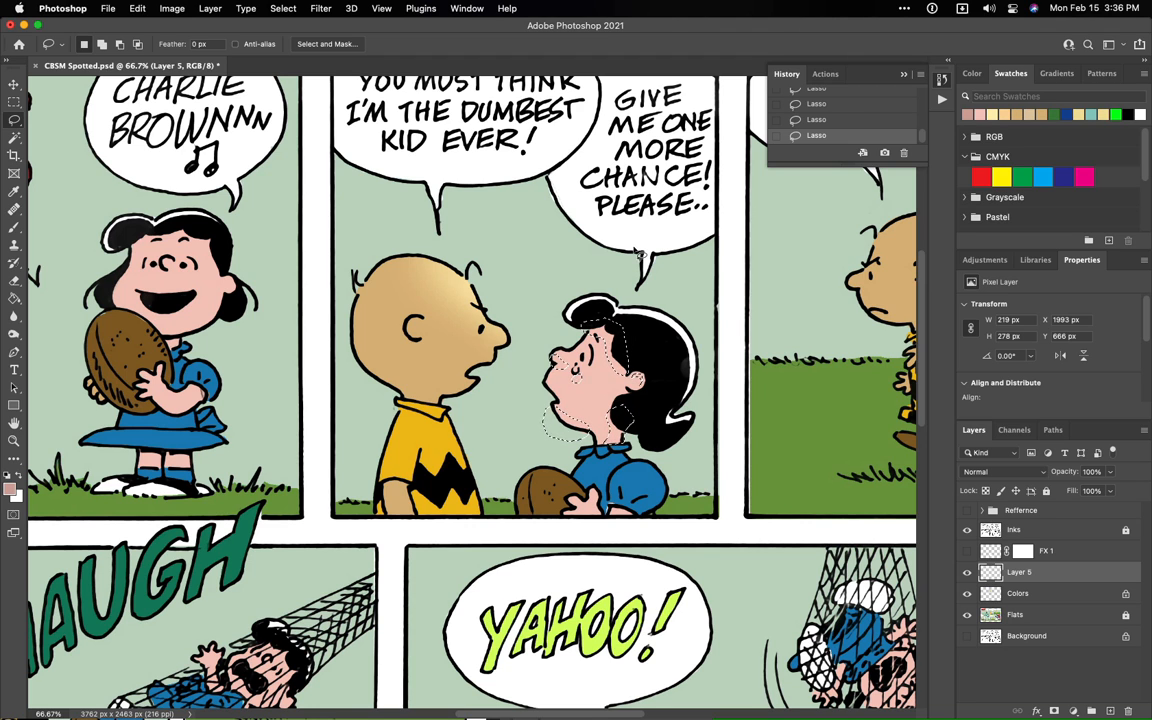
# - Reduce the brush size to 53 px, dab shadow at Lucy's hairline and lock the transparent pixels of Layer 5
pyautogui.press('super+equal')
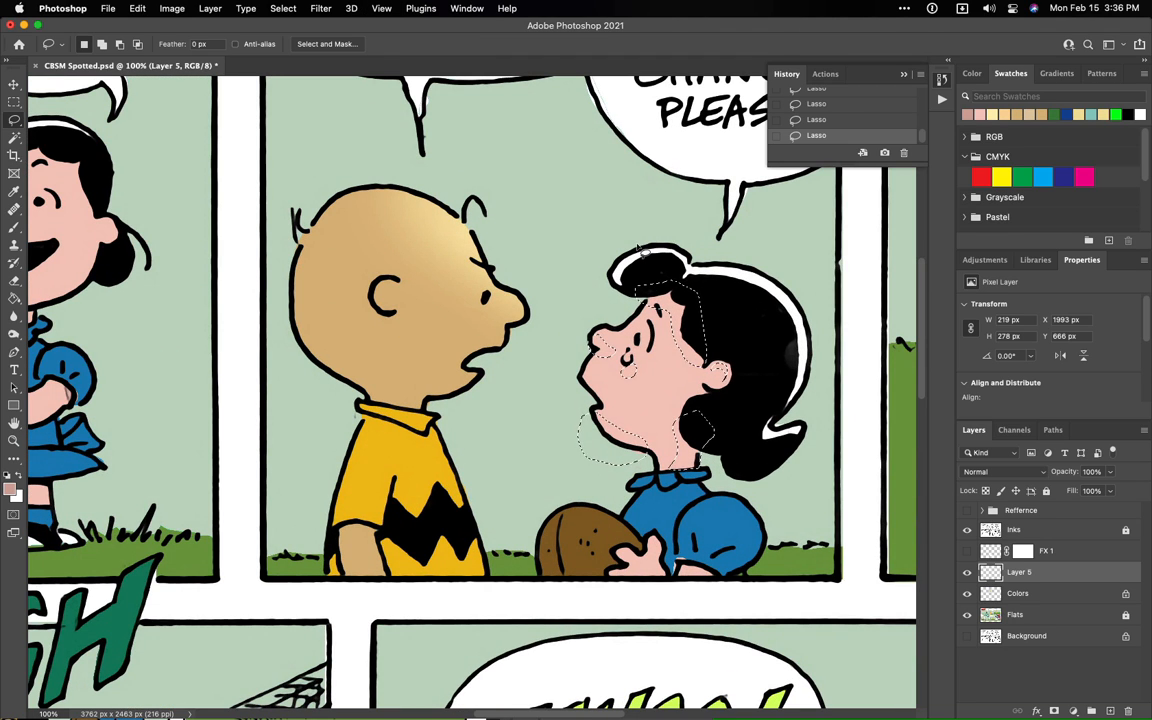
pyautogui.press('b')
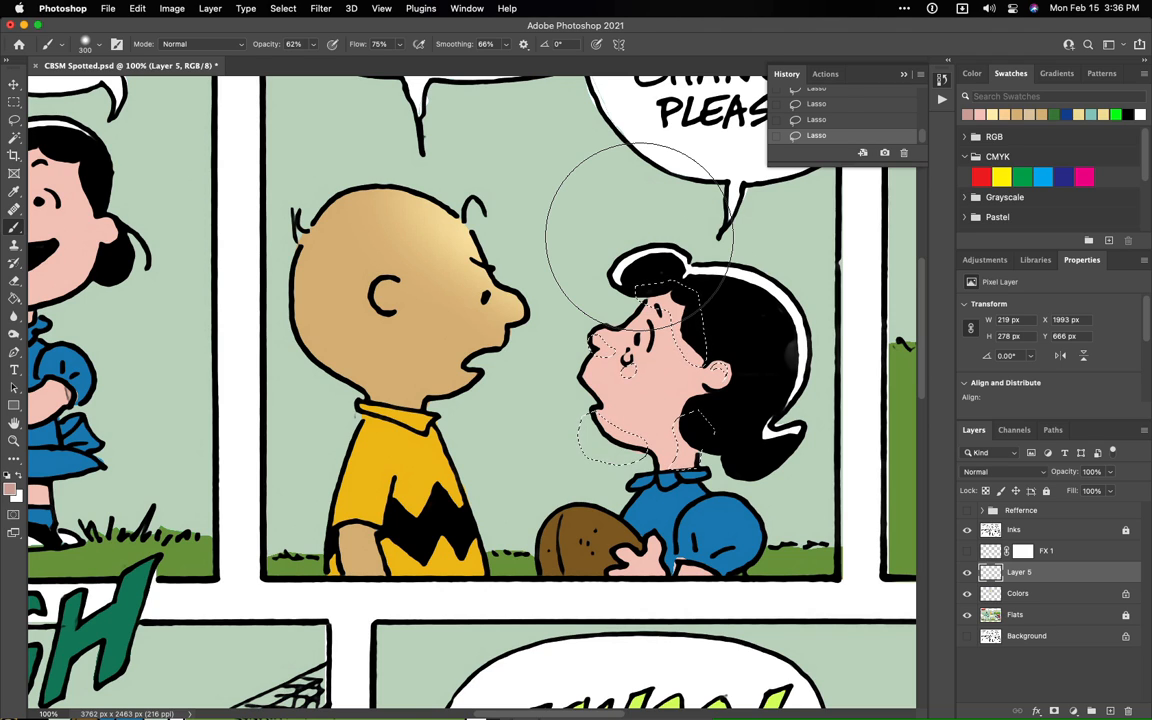
pyautogui.moveTo(640, 240)
pyautogui.mouseDown()
pyautogui.moveTo(536, 244)
pyautogui.moveTo(553, 141)
pyautogui.mouseUp()
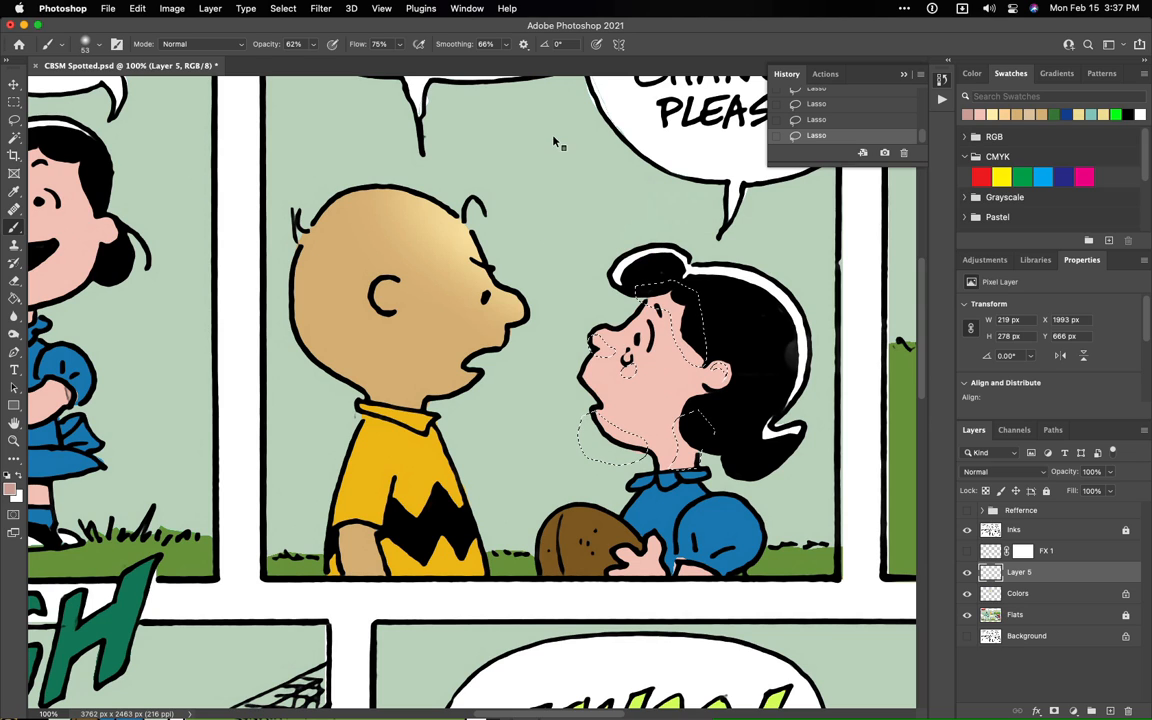
pyautogui.click(680, 294)
pyautogui.click(985, 491)
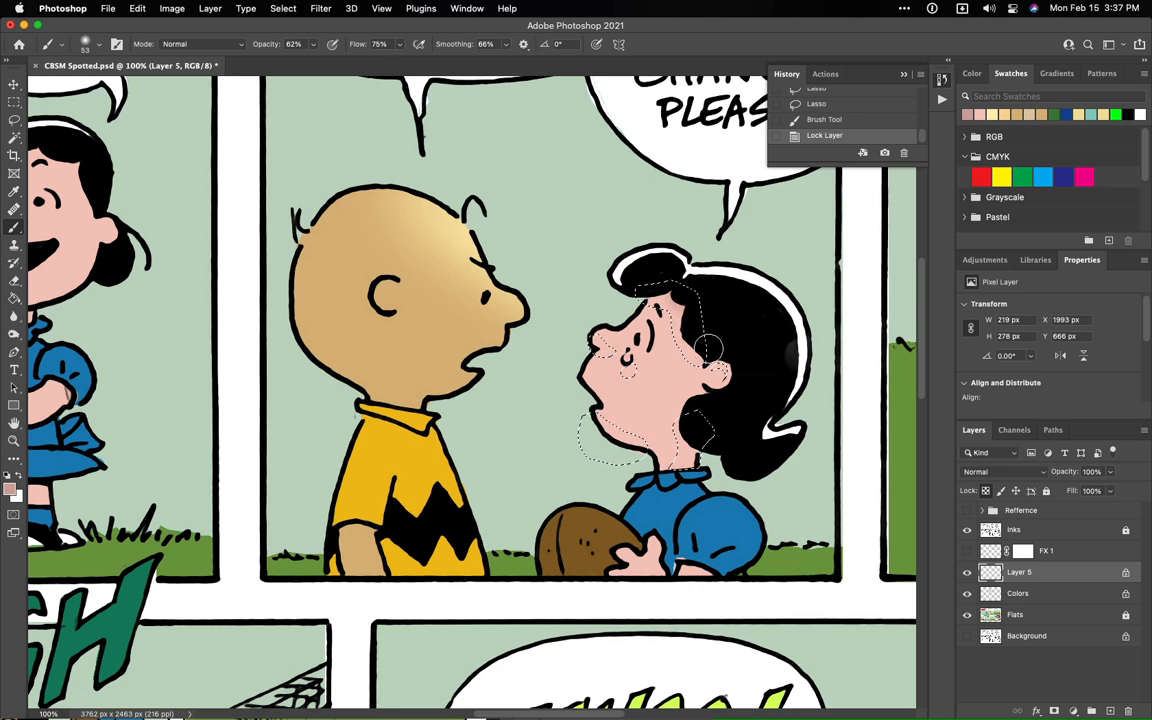
# - Brush the darker pink shadow inside the selected areas of Lucy's hairline, face, chin and neck, and deselect
pyautogui.moveTo(675, 289); pyautogui.dragTo(696, 335)
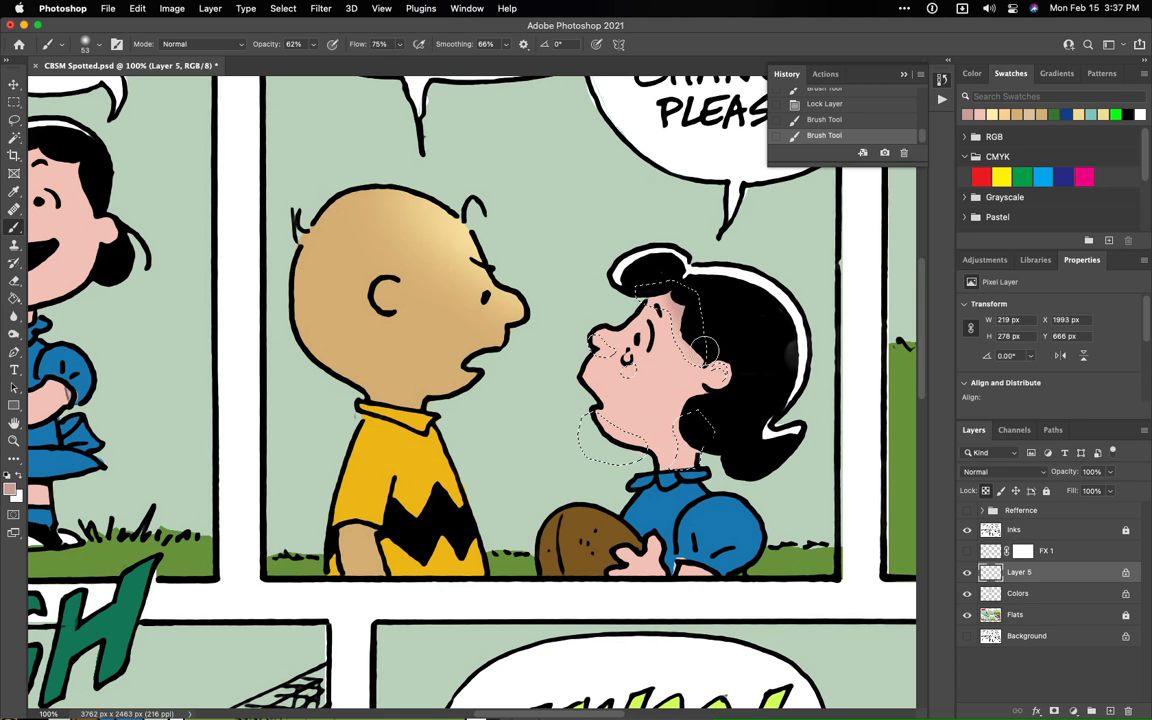
pyautogui.click(696, 286)
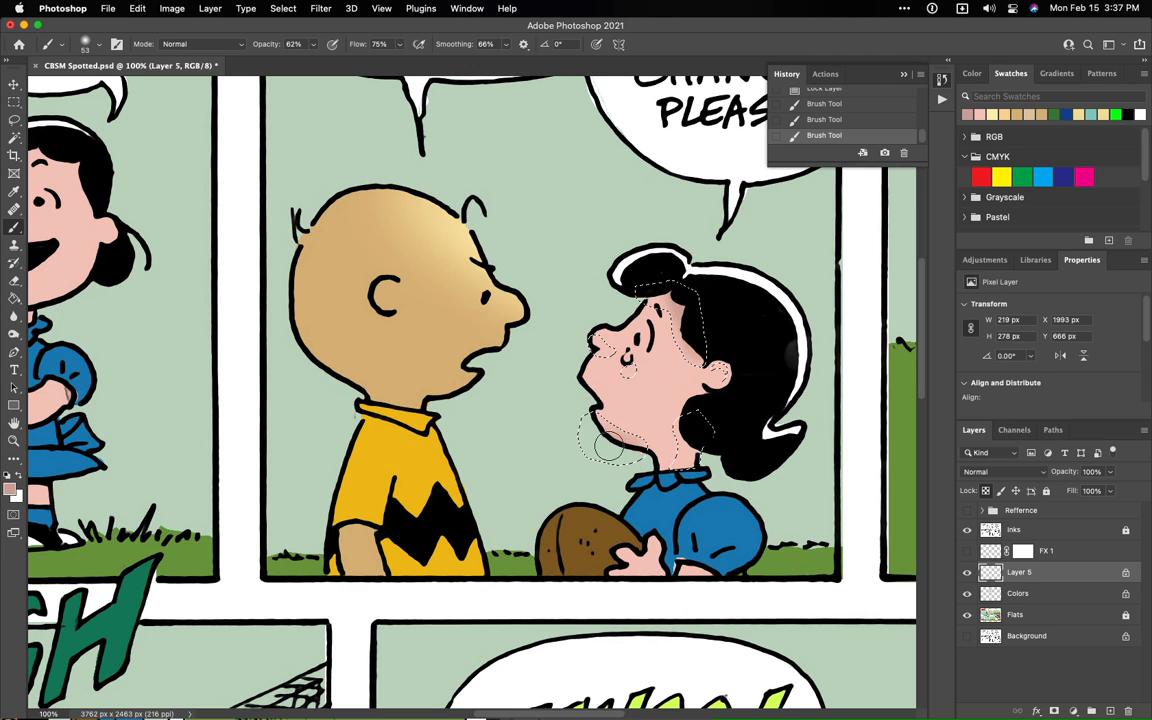
pyautogui.moveTo(603, 438); pyautogui.dragTo(641, 481)
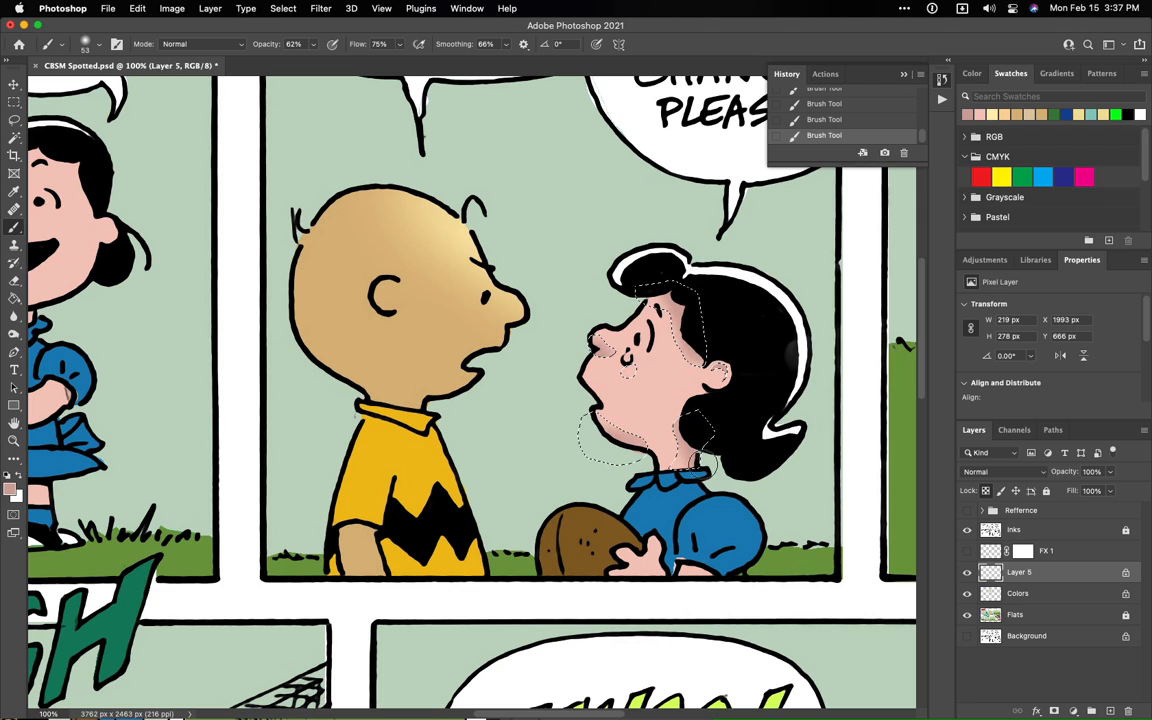
pyautogui.press('super+d')
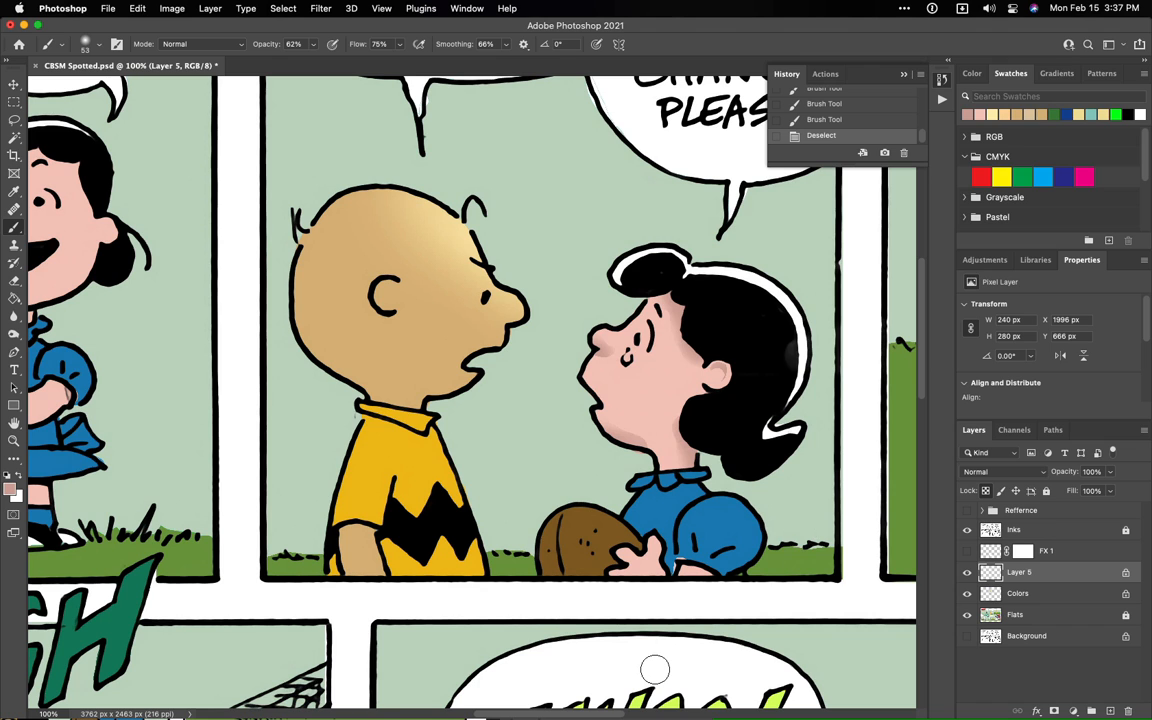
# - Show the FX 1 layer with the white motion trails and impact burst and lower its opacity to 54%
pyautogui.press('super+minus')
pyautogui.press('super+minus')
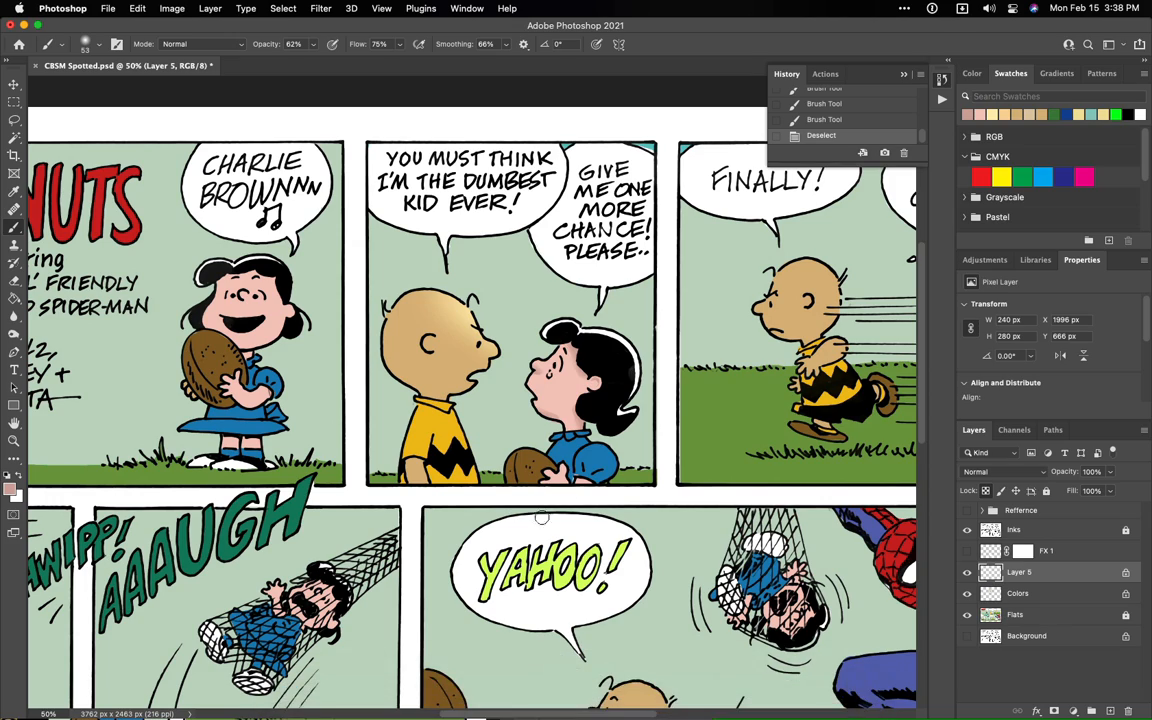
pyautogui.scroll(-10, 540, 514)
pyautogui.scroll(8, 540, 514)
pyautogui.scroll(-5, 541, 517)
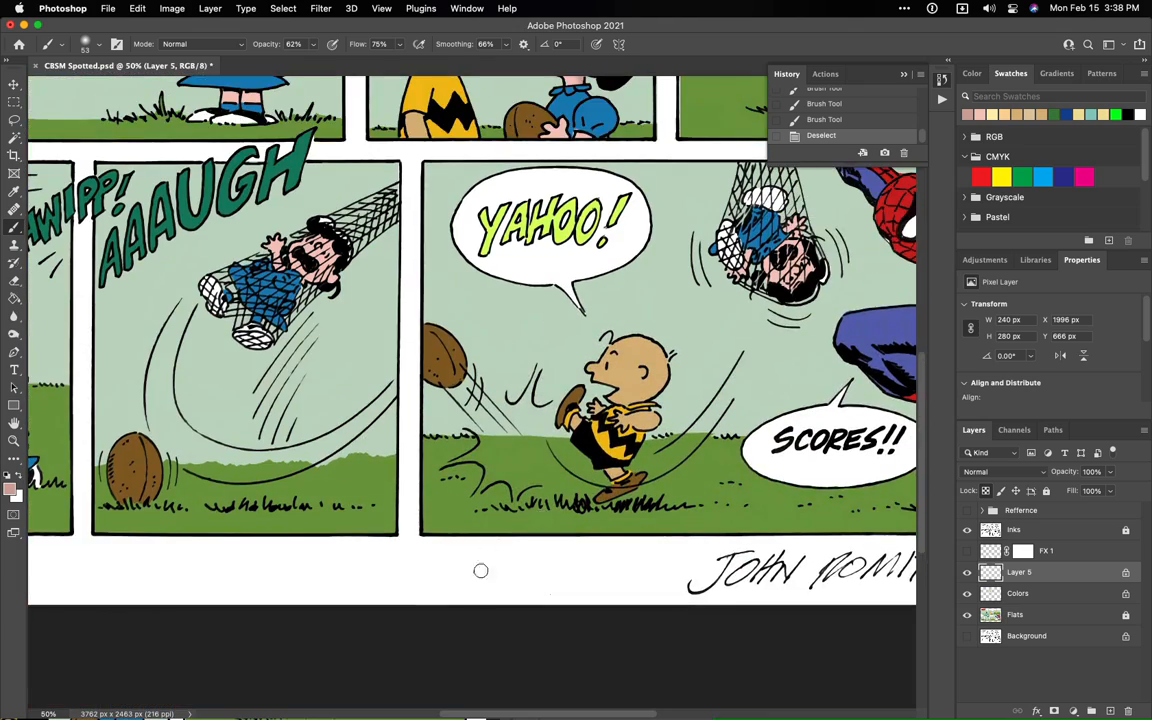
pyautogui.moveTo(500, 700)
pyautogui.hscroll(-5, 560, 680)
pyautogui.hscroll(4, 566, 693)
pyautogui.hscroll(3, 566, 693)
pyautogui.hscroll(-3, 597, 676)
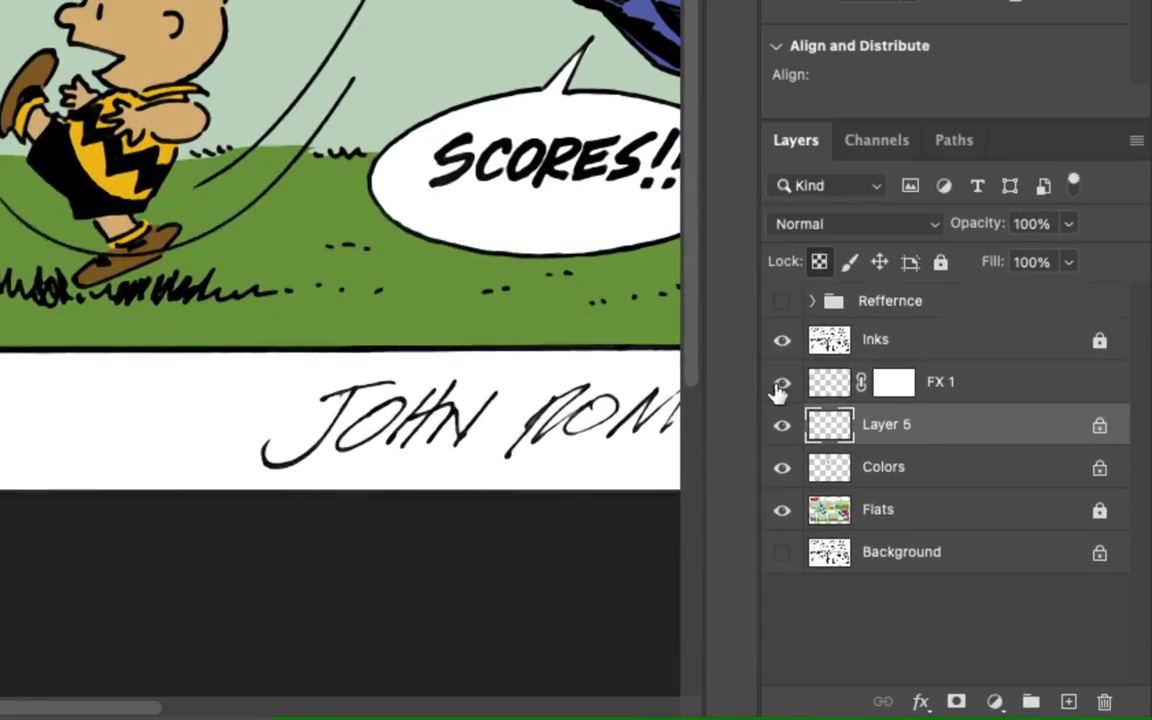
pyautogui.click(781, 384)
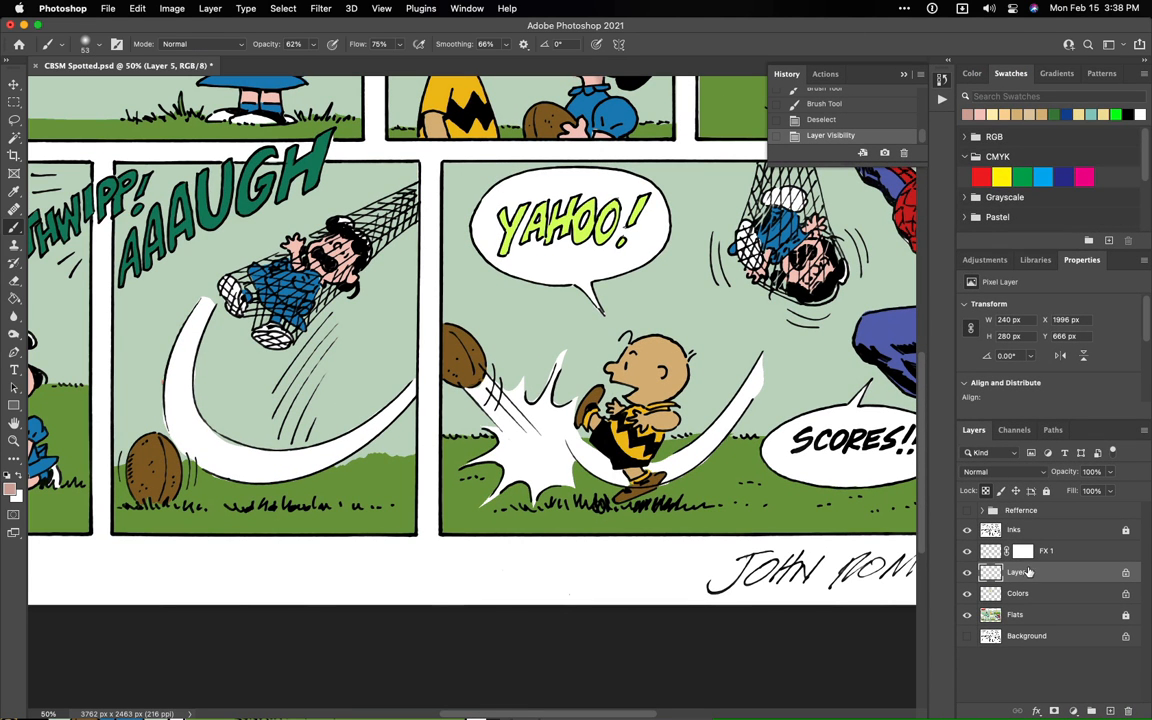
pyautogui.click(1055, 551)
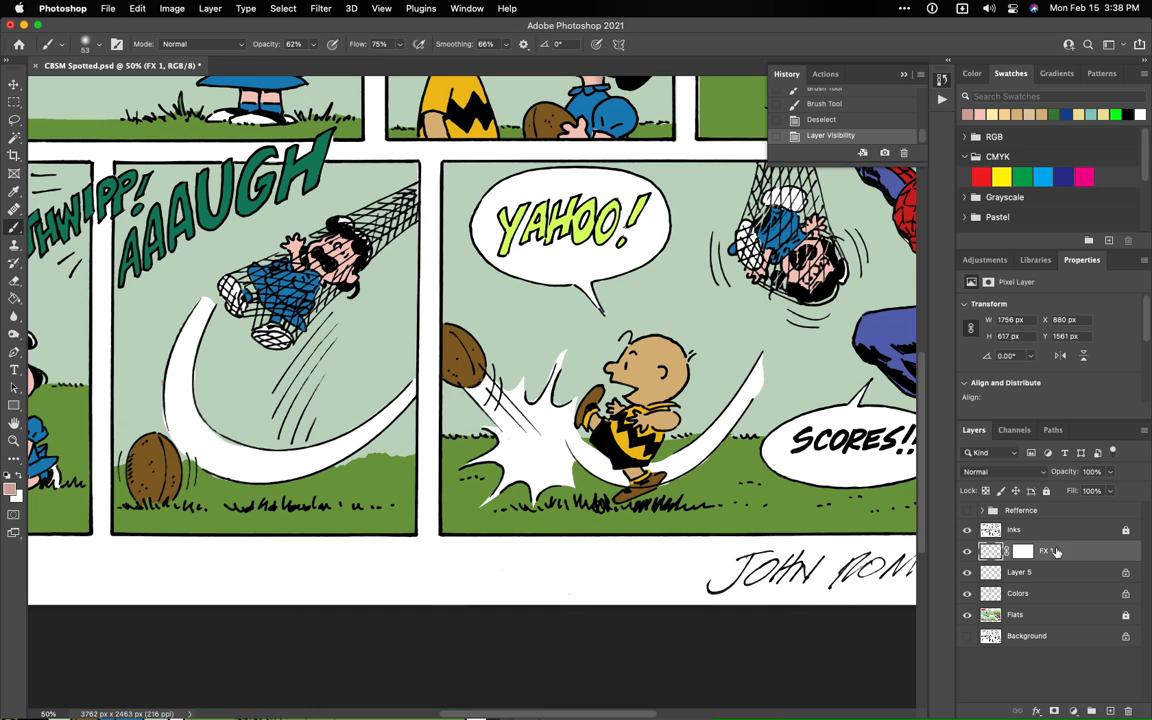
pyautogui.click(1109, 472)
pyautogui.moveTo(1108, 477); pyautogui.dragTo(1081, 490)
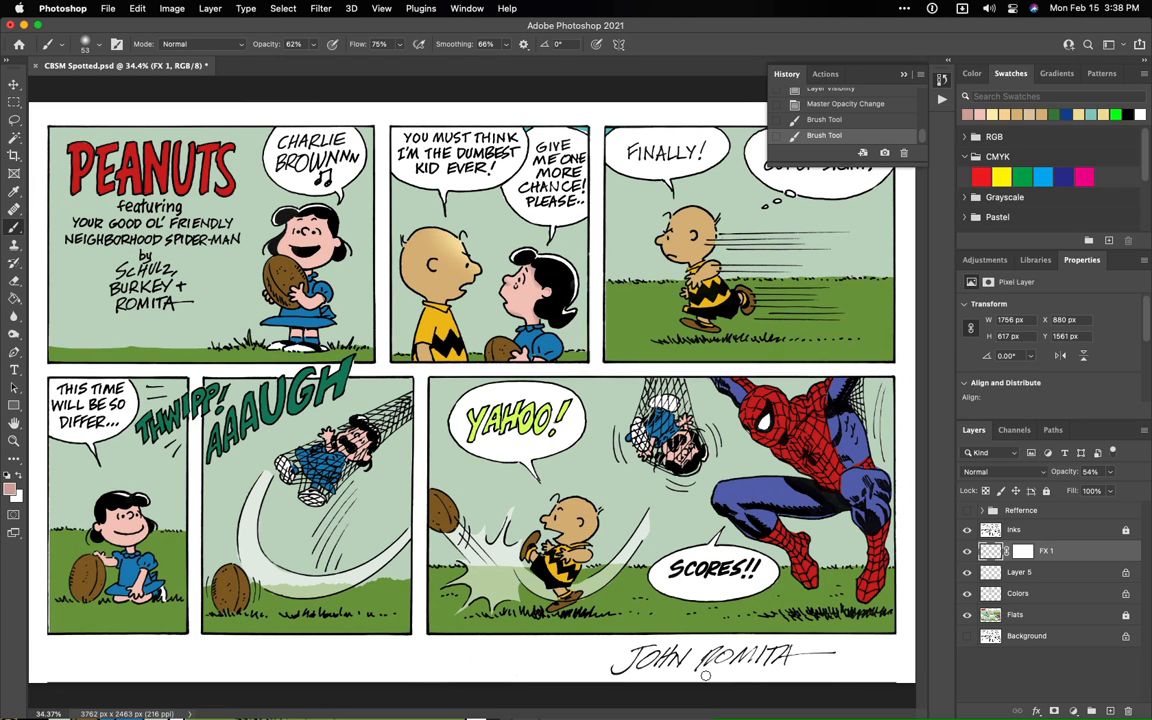
# - Merge Layer 5 and the Colors layer into a single layer
pyautogui.click(1029, 571)
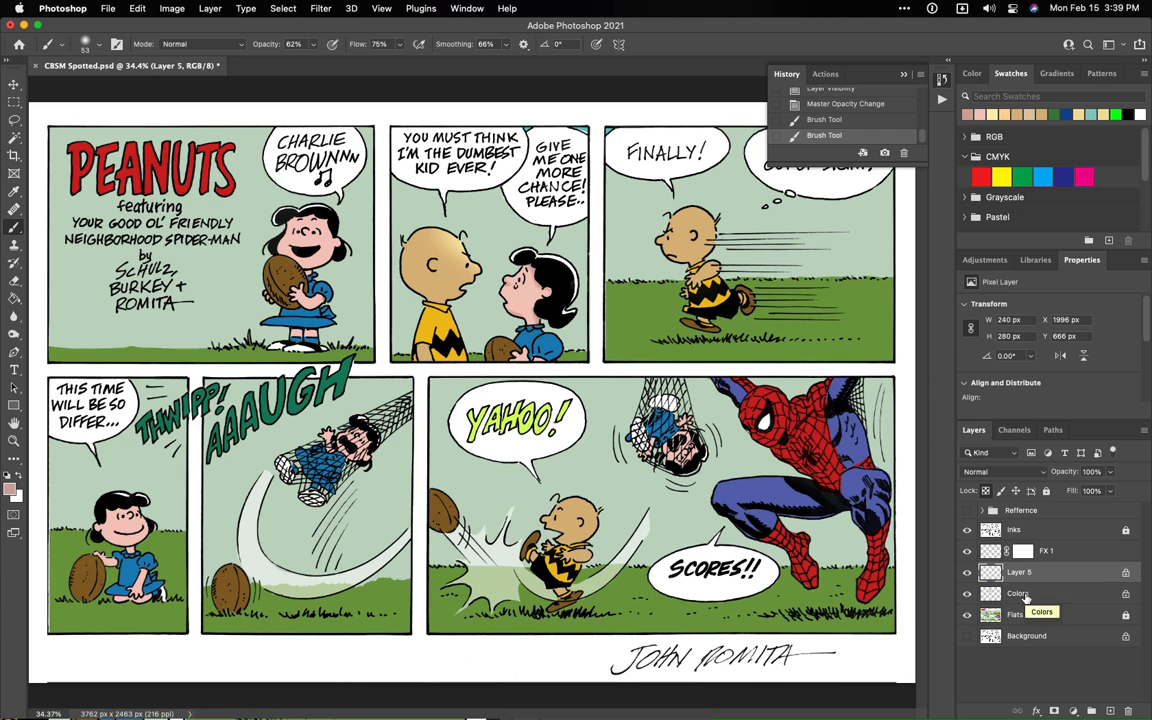
pyautogui.keyDown('shift'); pyautogui.click(1027, 595); pyautogui.keyUp('shift')
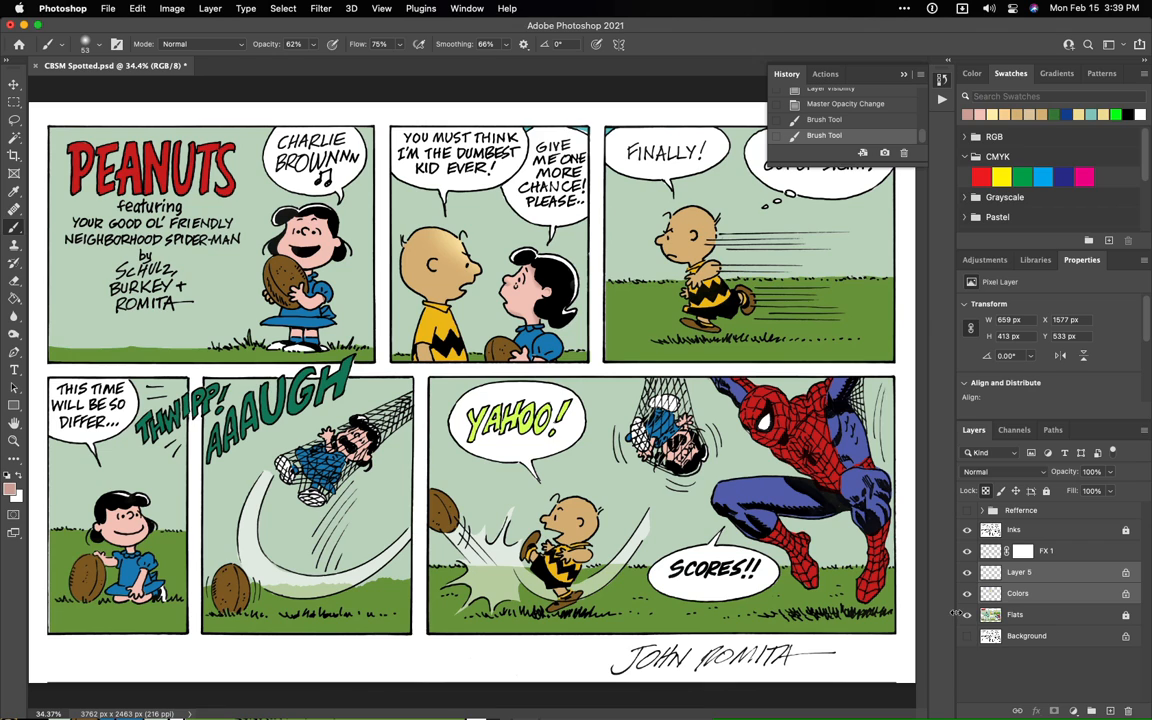
pyautogui.rightClick(1049, 597)
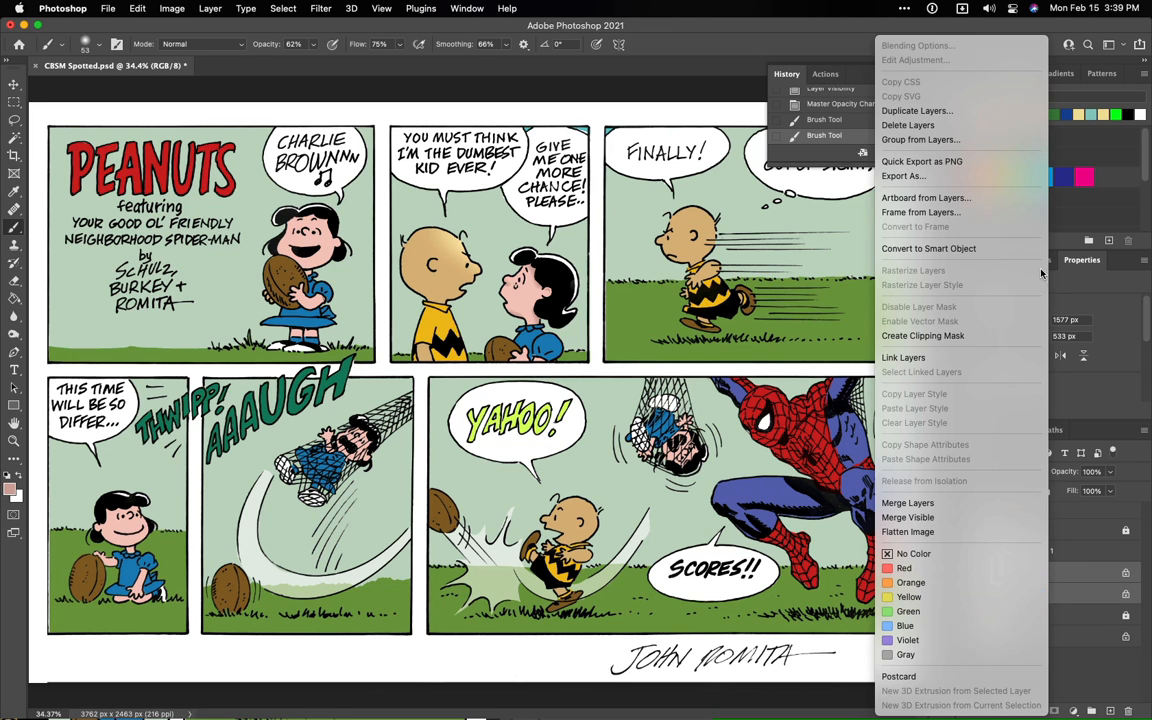
pyautogui.click(930, 504)
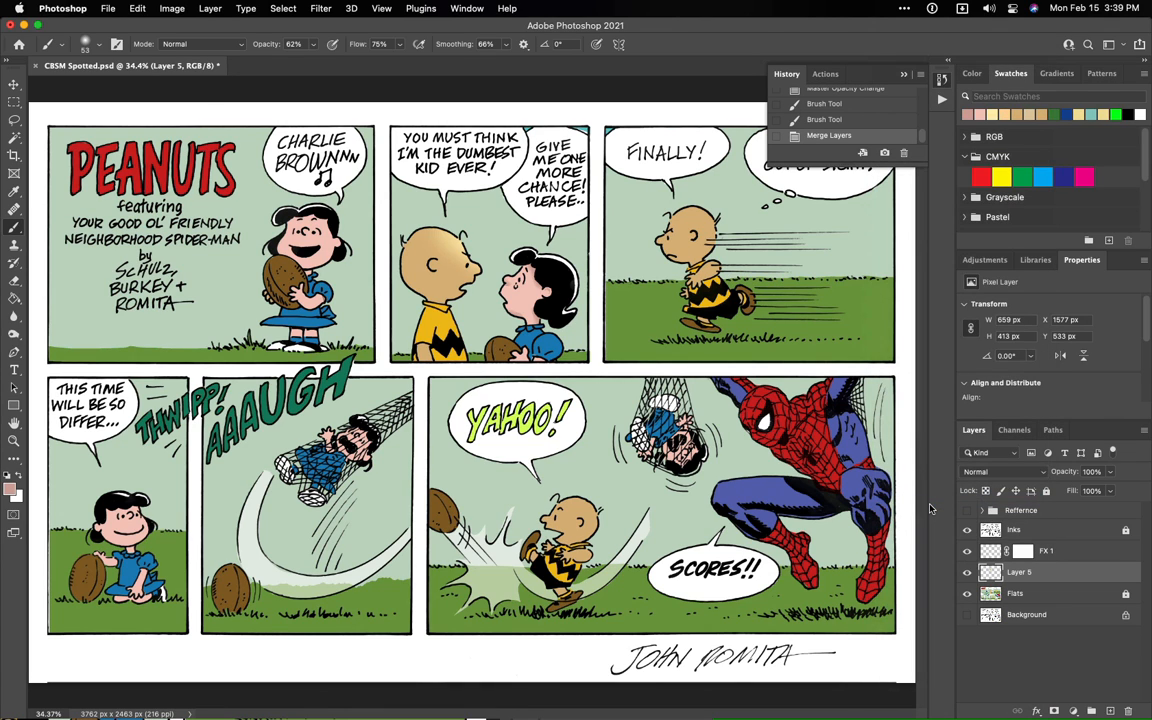